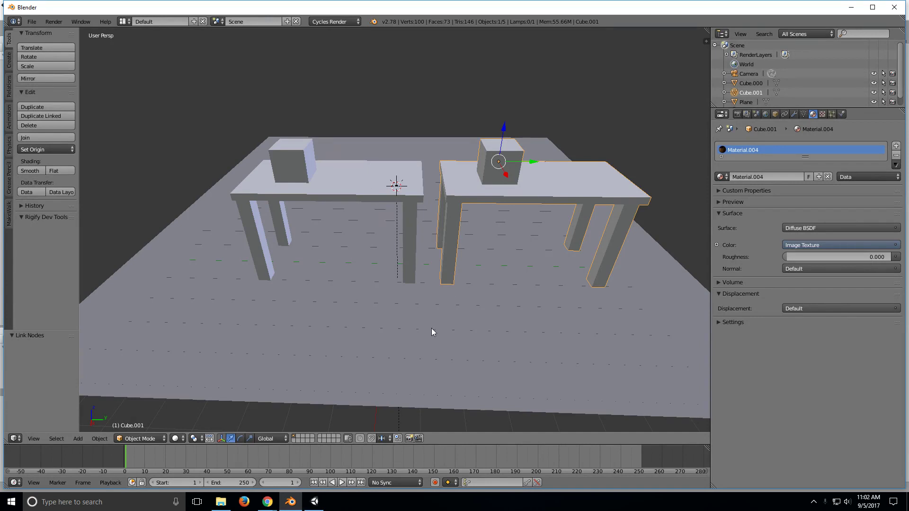
Step: Switch to the website tutorials folder in File Explorer and permanently delete the cube and table images
click(220, 501)
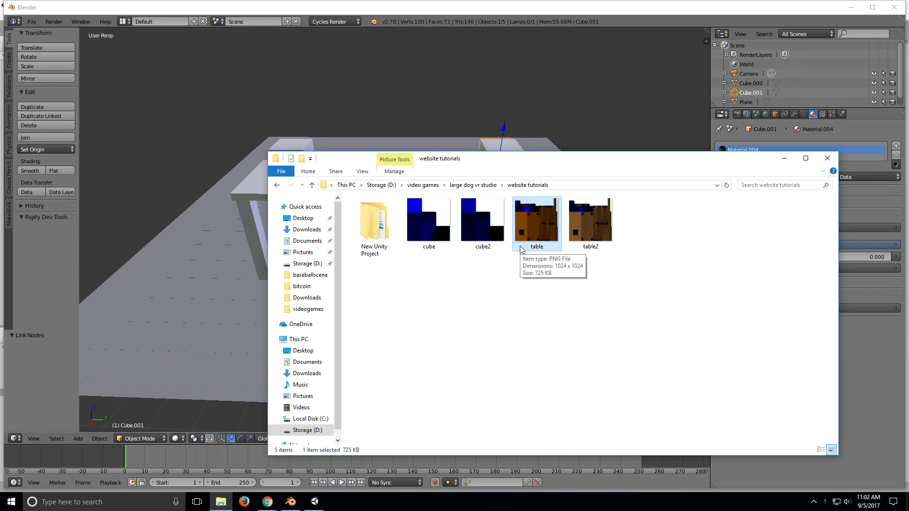
click(503, 244)
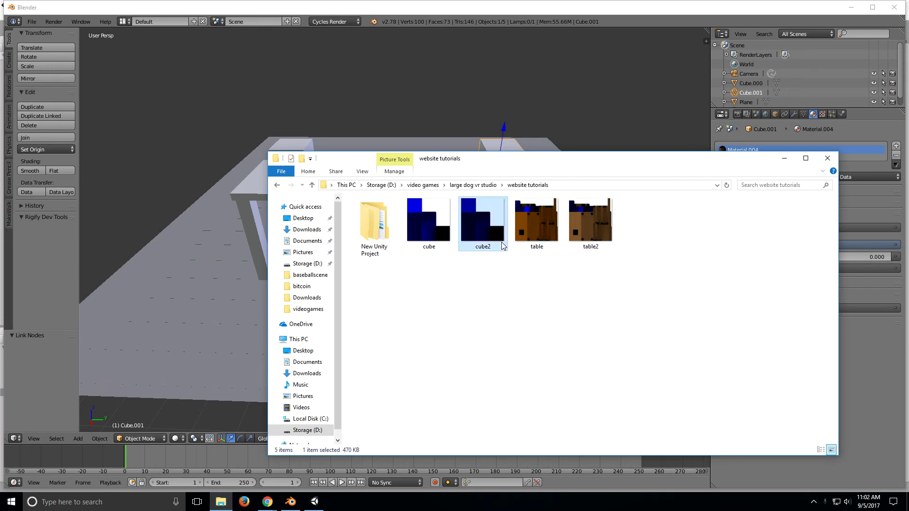
ctrl+click(600, 250)
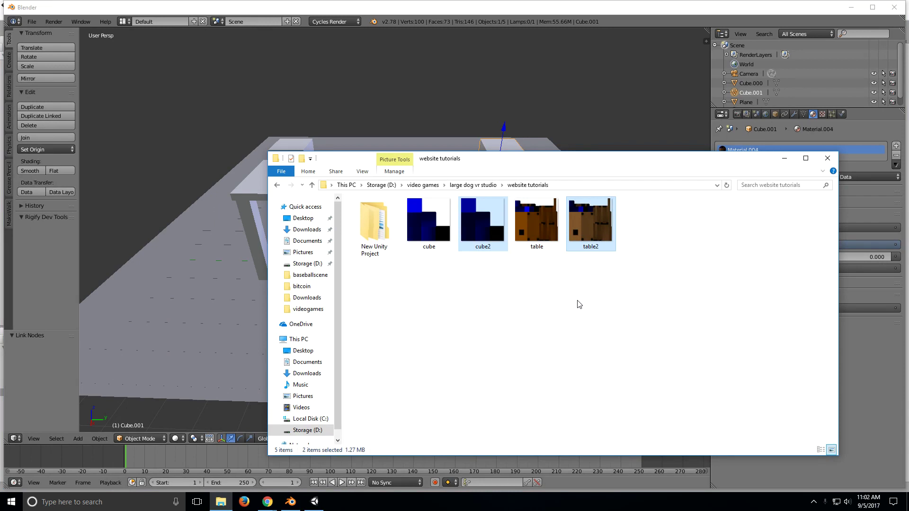
click(437, 229)
ctrl+click(537, 242)
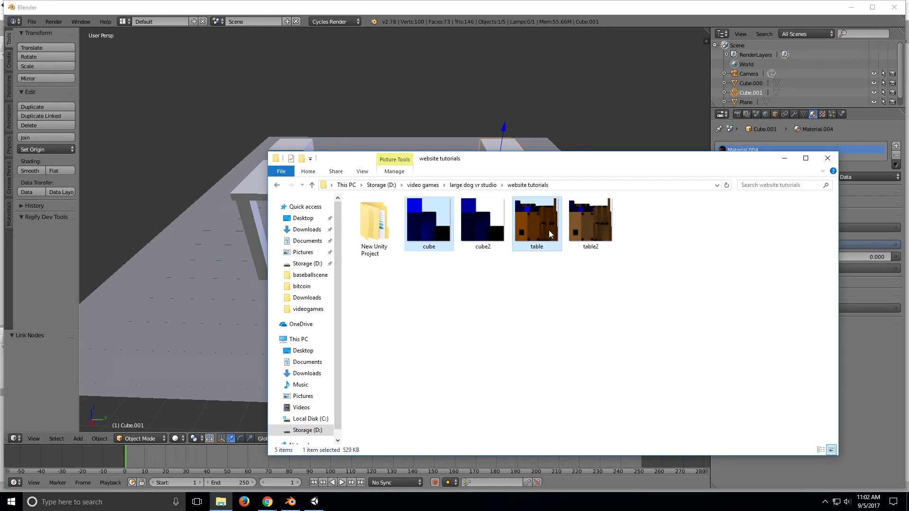
key(shift+Delete)
key(Return)
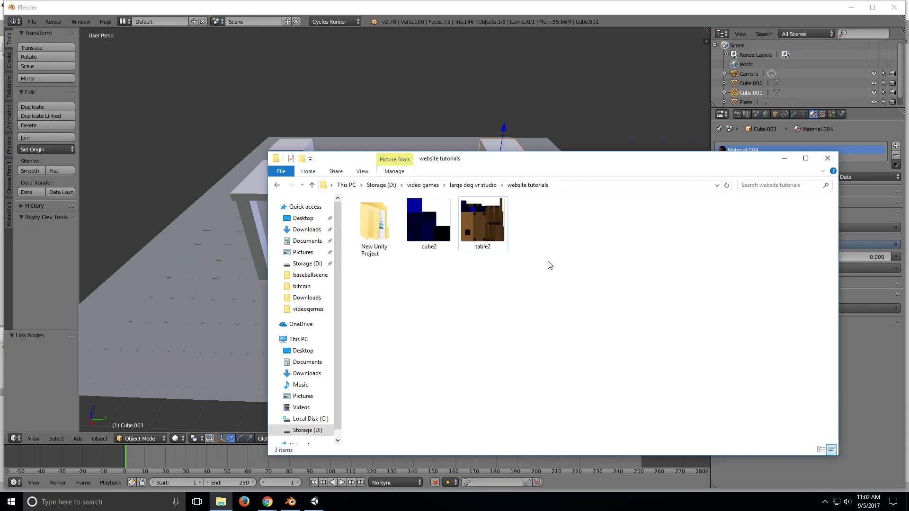
Step: View the cube2 and table2 texture images at full size, close them, and put the folder window away
double_click(421, 222)
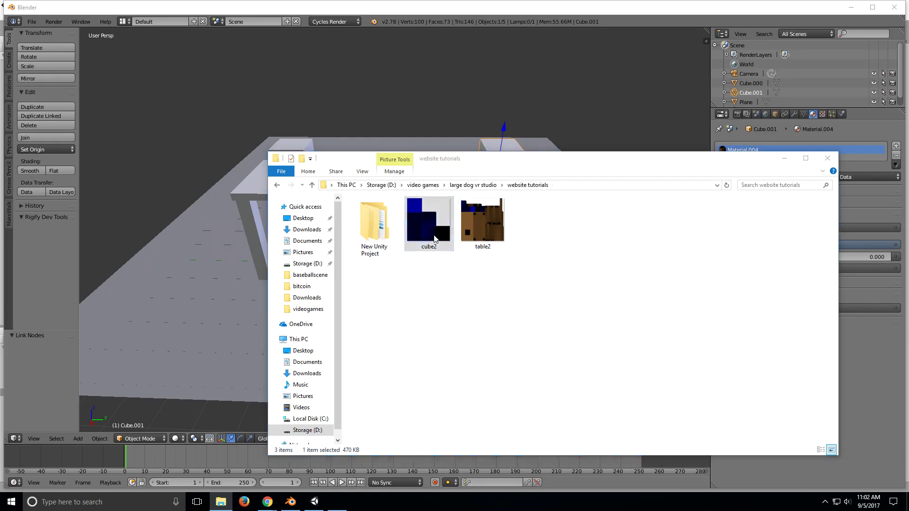
click(898, 8)
double_click(476, 228)
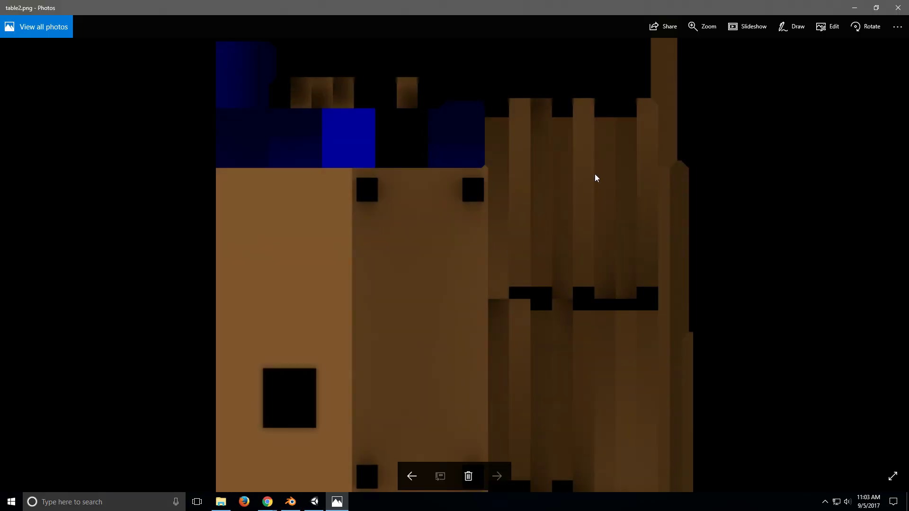
click(898, 8)
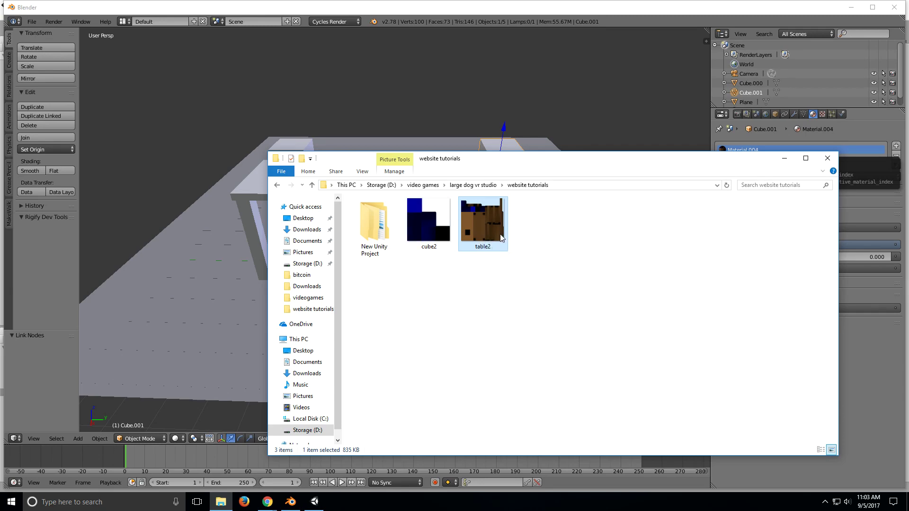
double_click(483, 223)
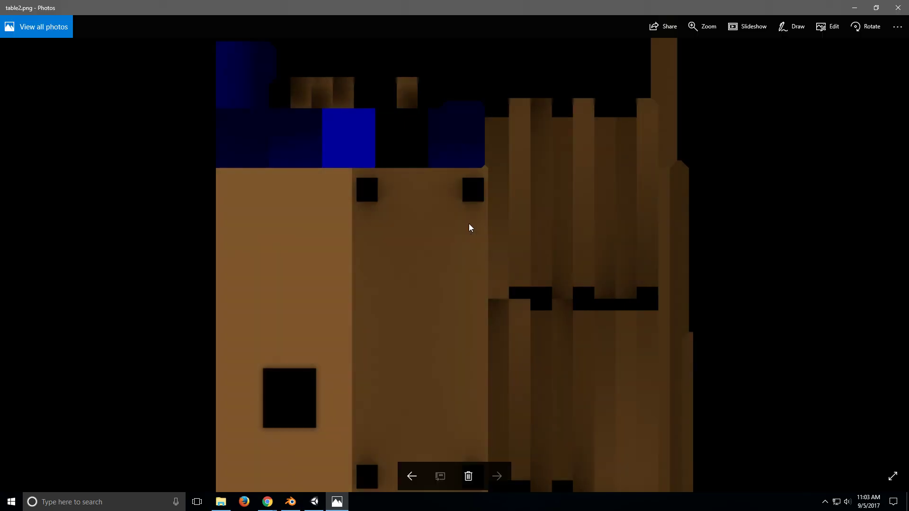
click(898, 7)
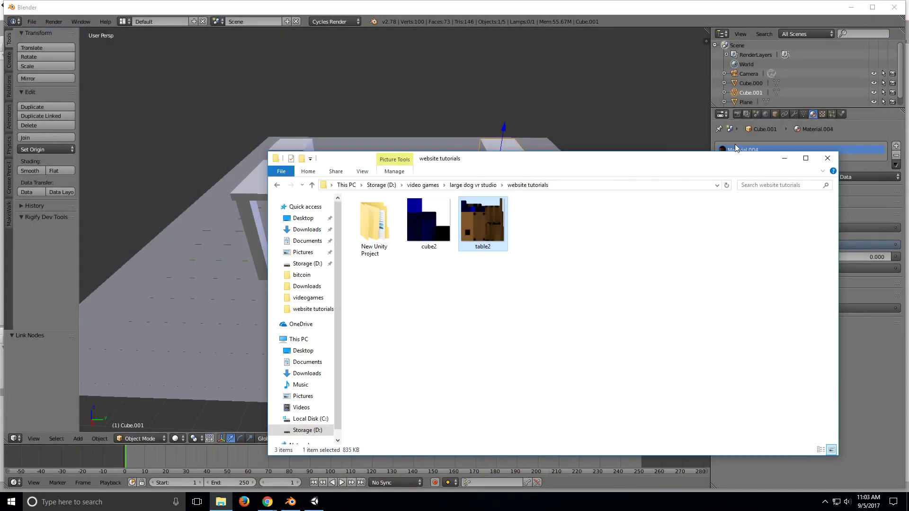
click(783, 159)
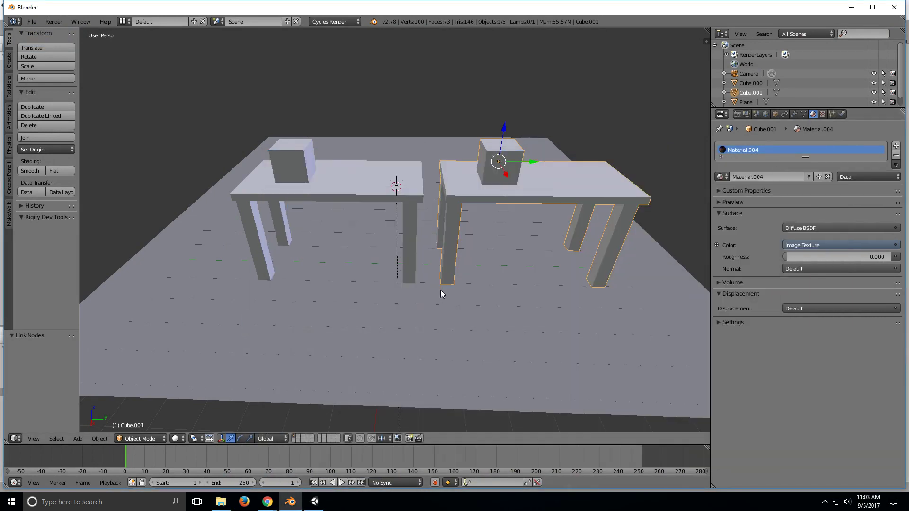
Step: Check the Unity project and preview both tables in Blender with Rendered shading, then return the viewport to Solid shading
click(314, 504)
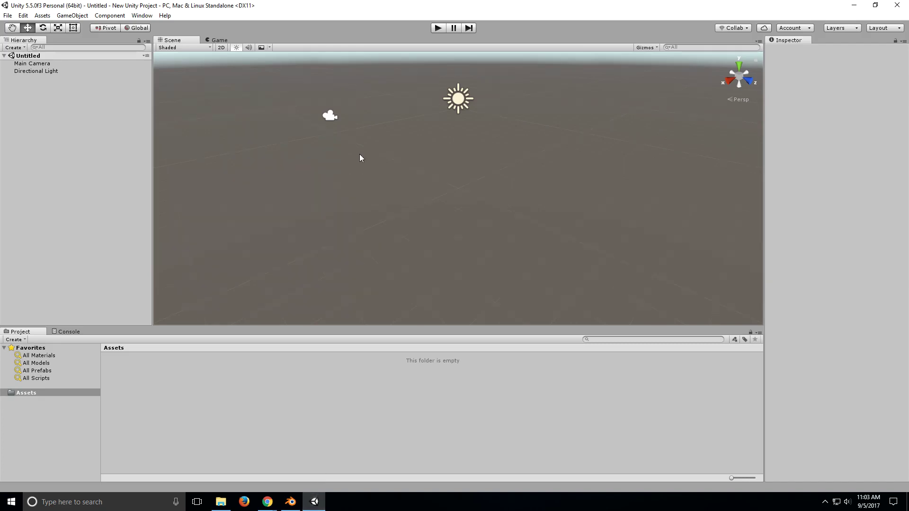
click(292, 500)
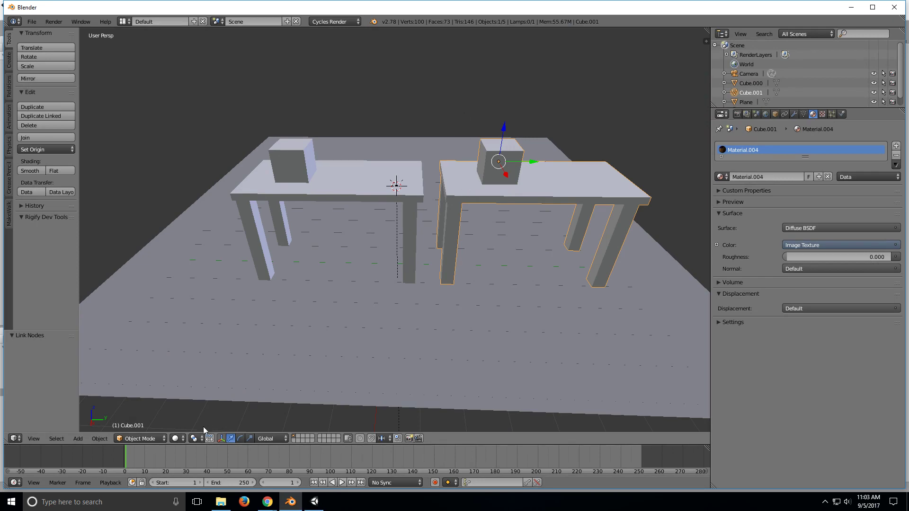
click(176, 438)
click(193, 377)
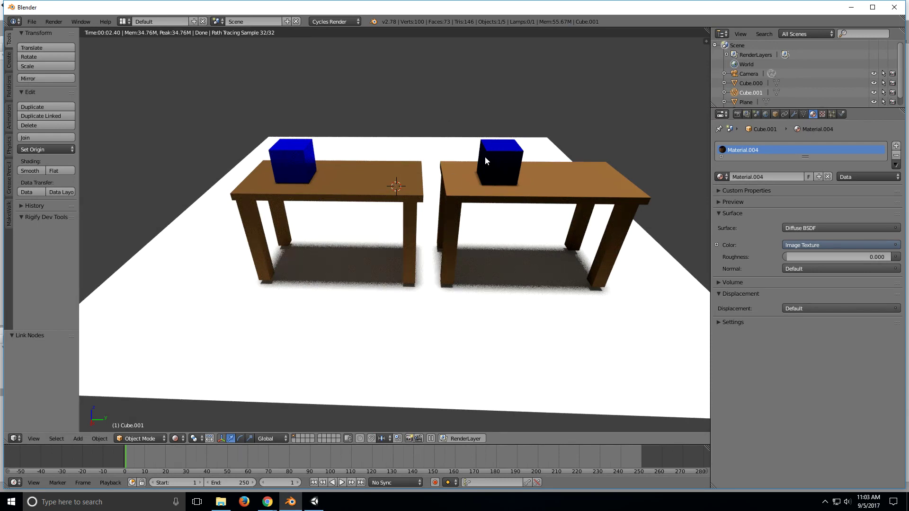
click(314, 501)
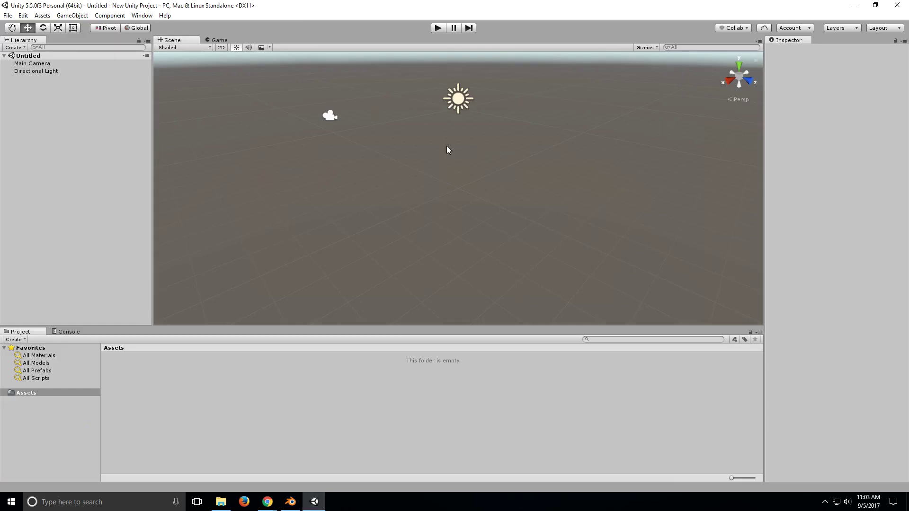
click(297, 506)
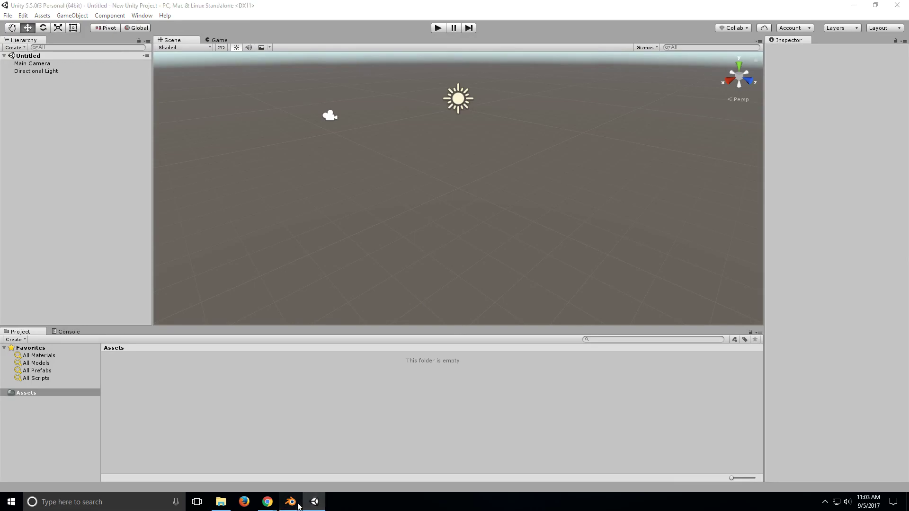
click(175, 439)
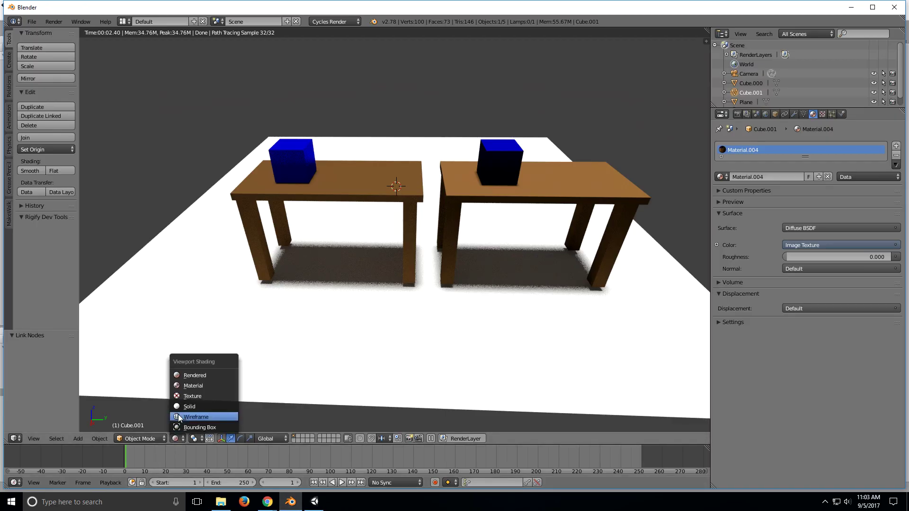
click(181, 406)
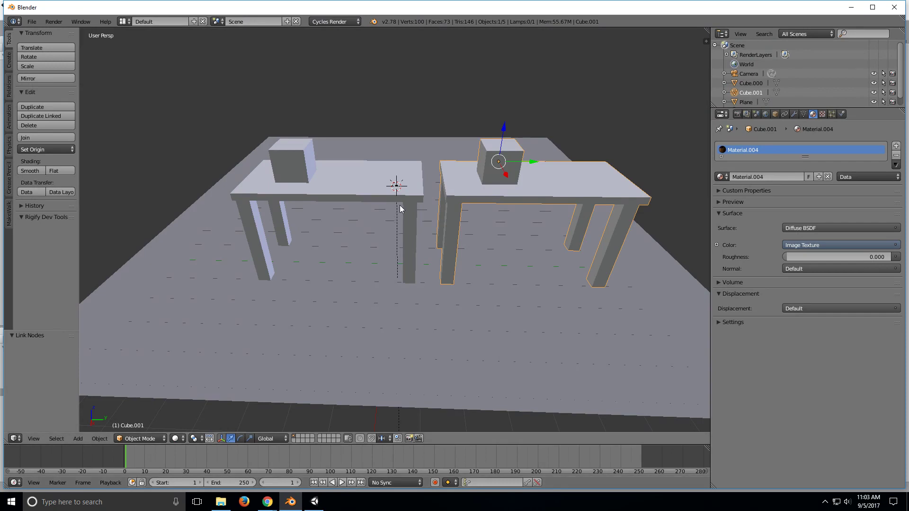
Step: Delete the second table with its cube, Cube.001, from the scene
right_click(381, 192)
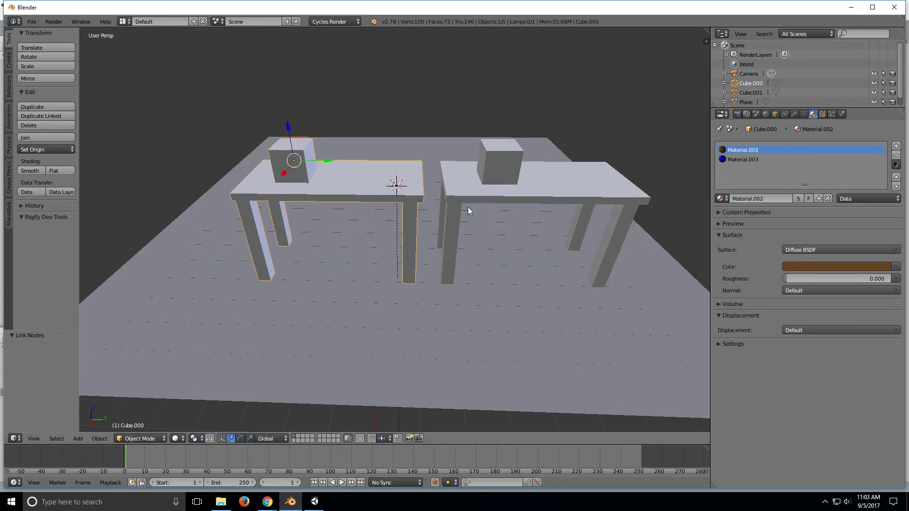
right_click(476, 196)
key(g)
key(z)
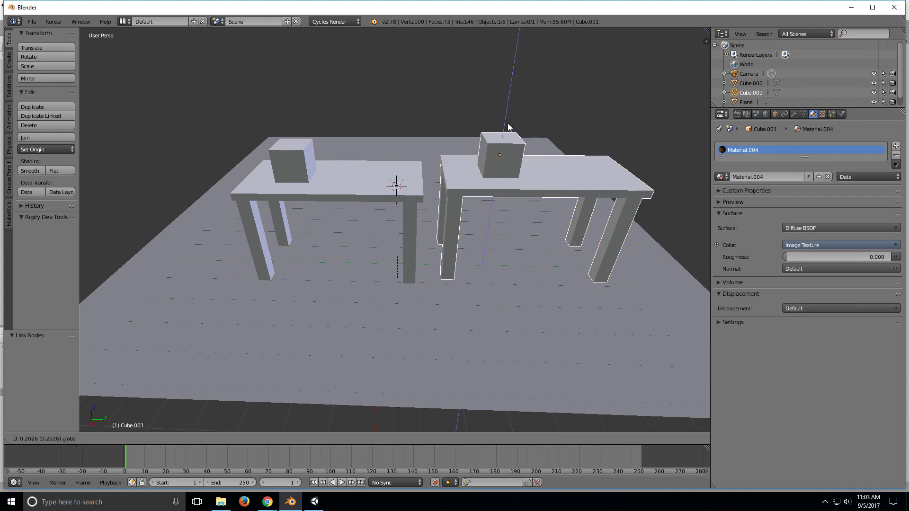
click(492, 180)
key(x)
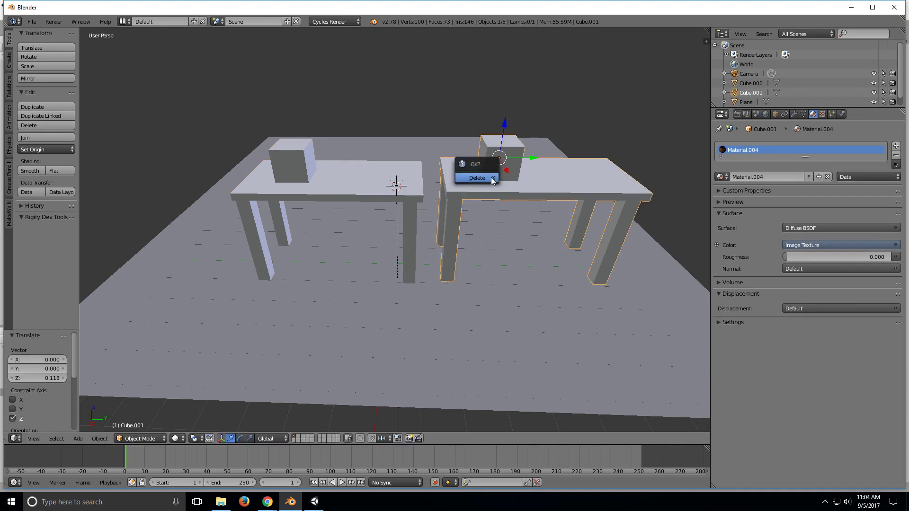
click(491, 180)
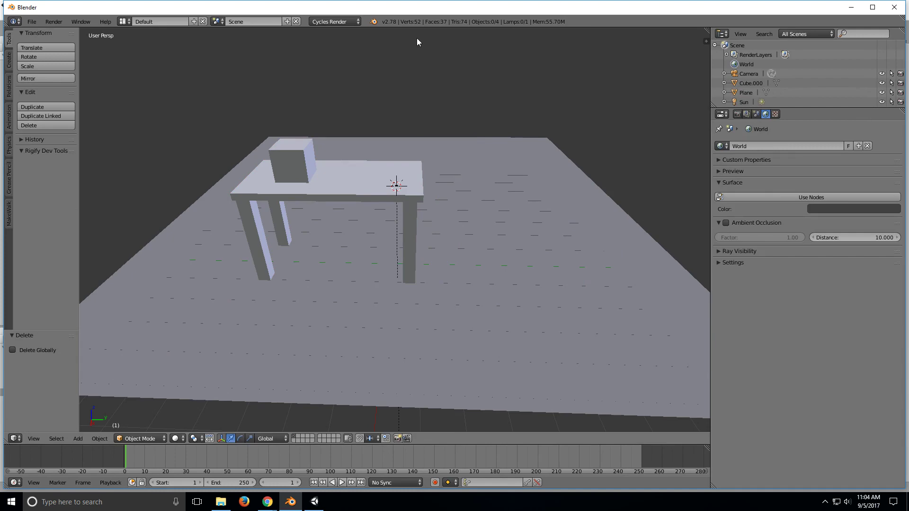
Step: Remove both material slots from the remaining table, Cube.000, and give it a new material
right_click(363, 182)
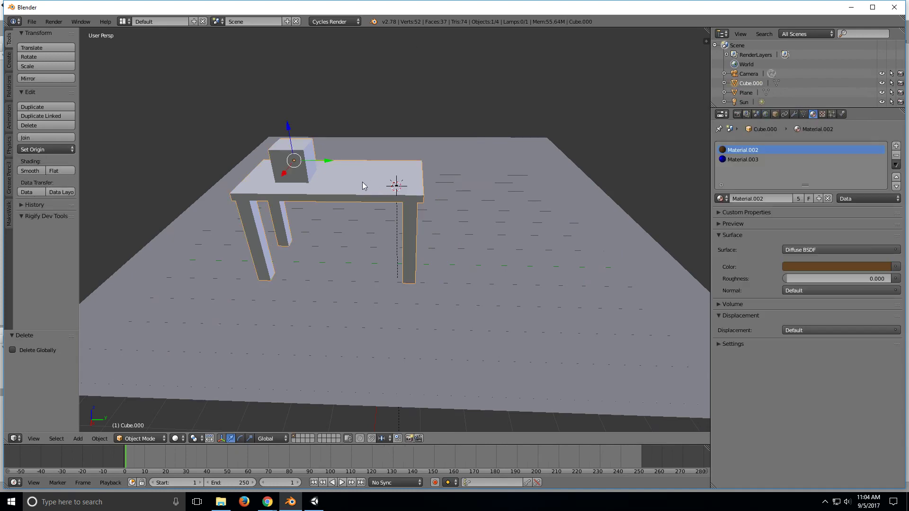
middle_drag(325, 174, 345, 166)
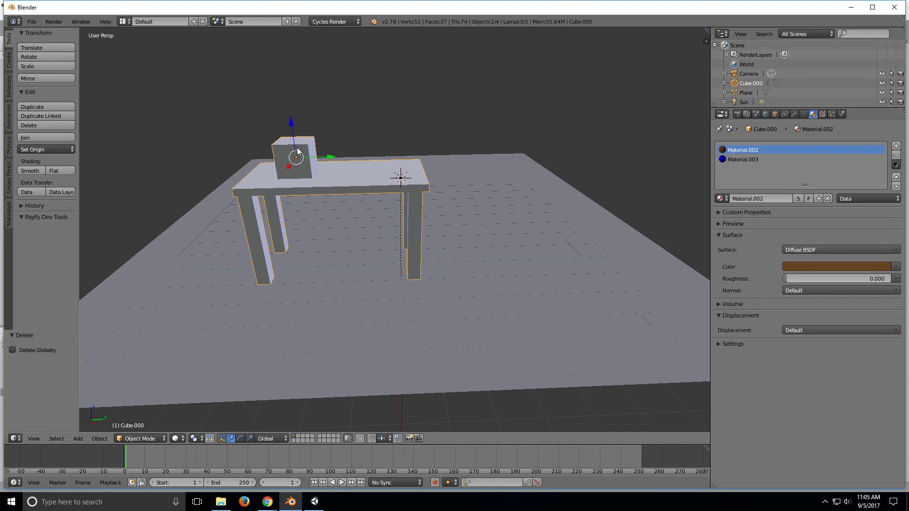
click(896, 157)
click(896, 157)
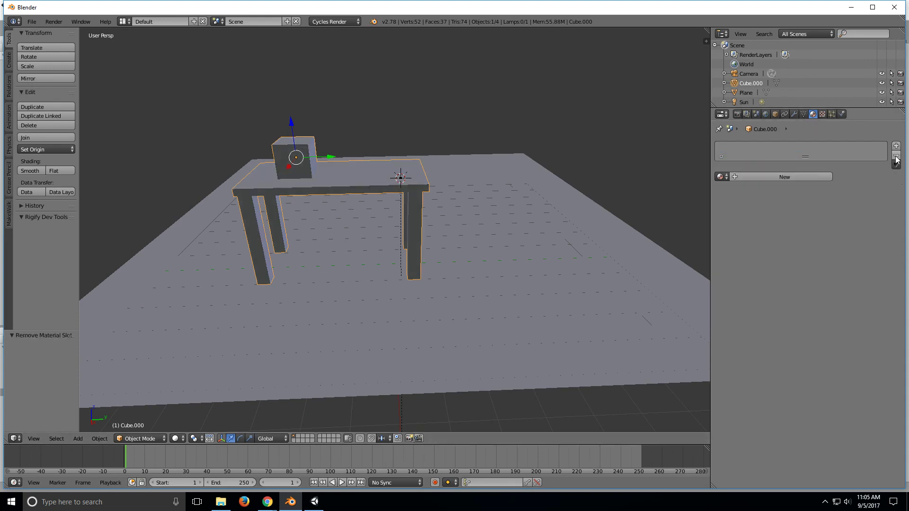
click(768, 178)
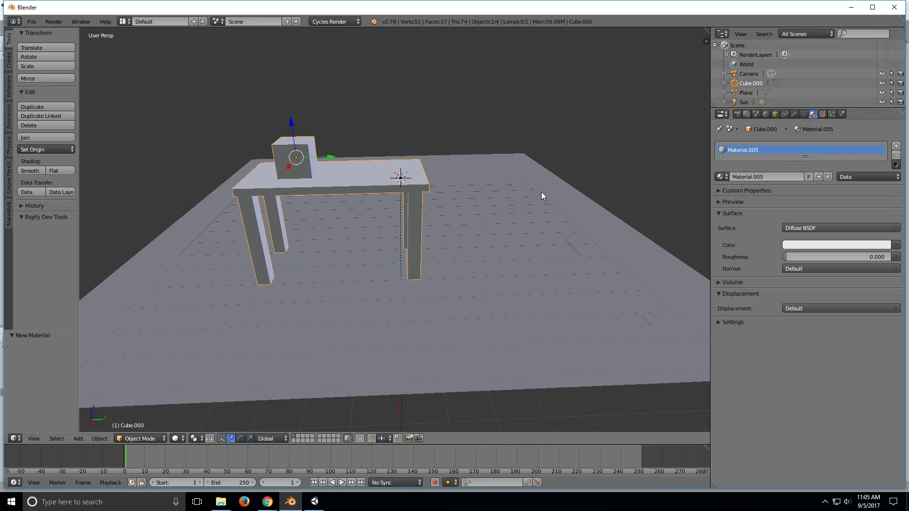
Step: View the table2 texture image from the website tutorials folder again and return to Blender
click(222, 502)
double_click(477, 232)
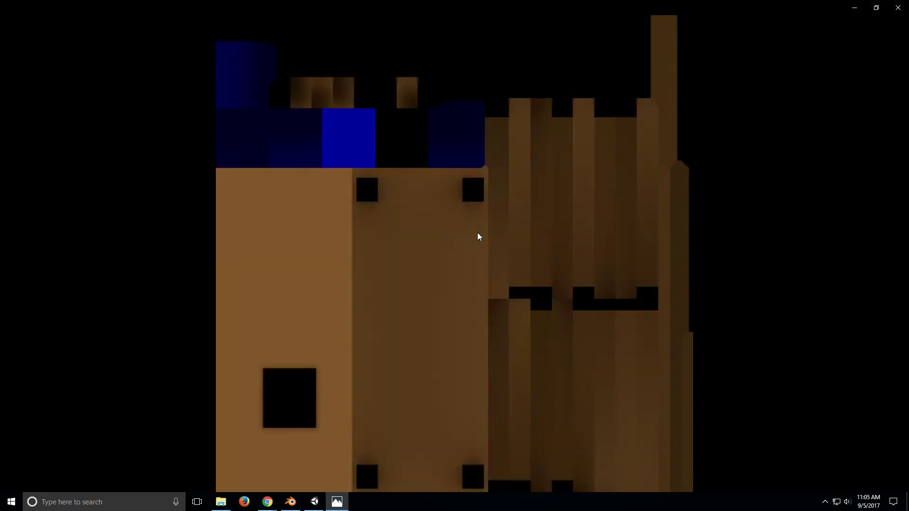
click(898, 7)
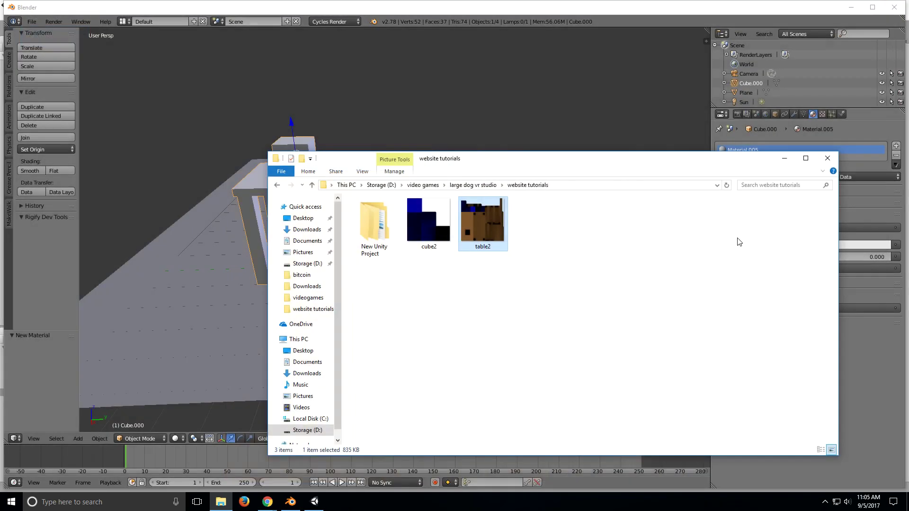
click(747, 150)
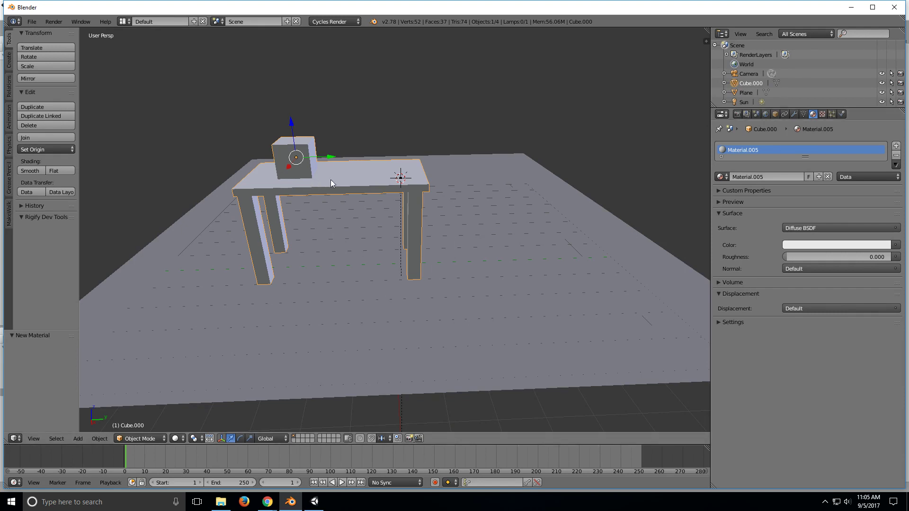
click(748, 74)
double_click(748, 93)
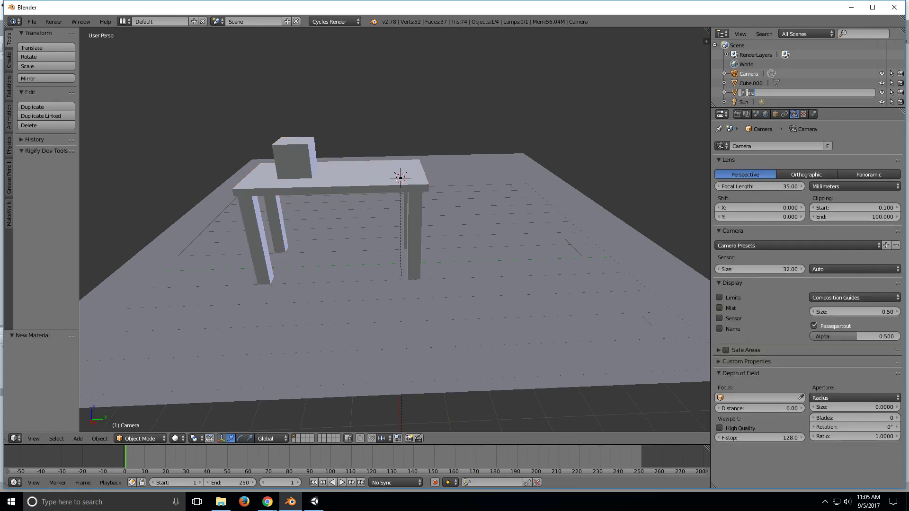
click(614, 142)
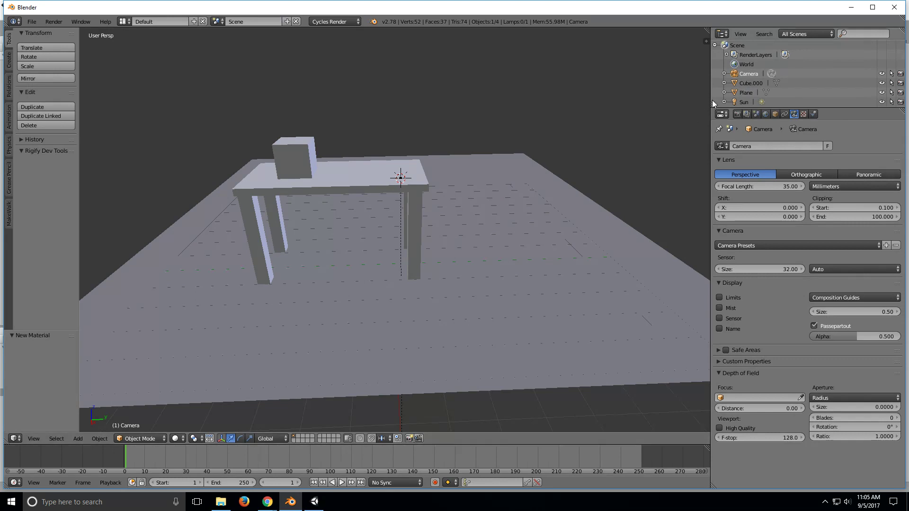
right_click(743, 82)
click(574, 131)
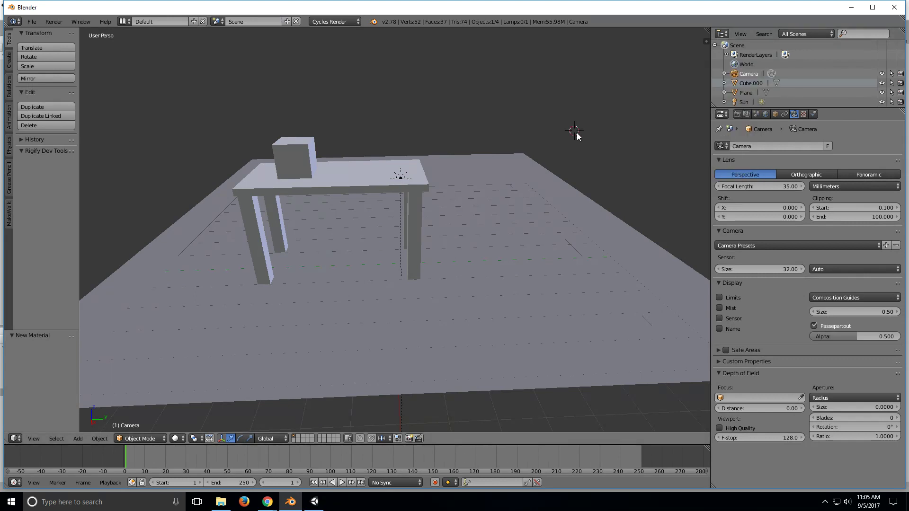
Step: Delete the ground Plane from the scene
click(745, 94)
key(x)
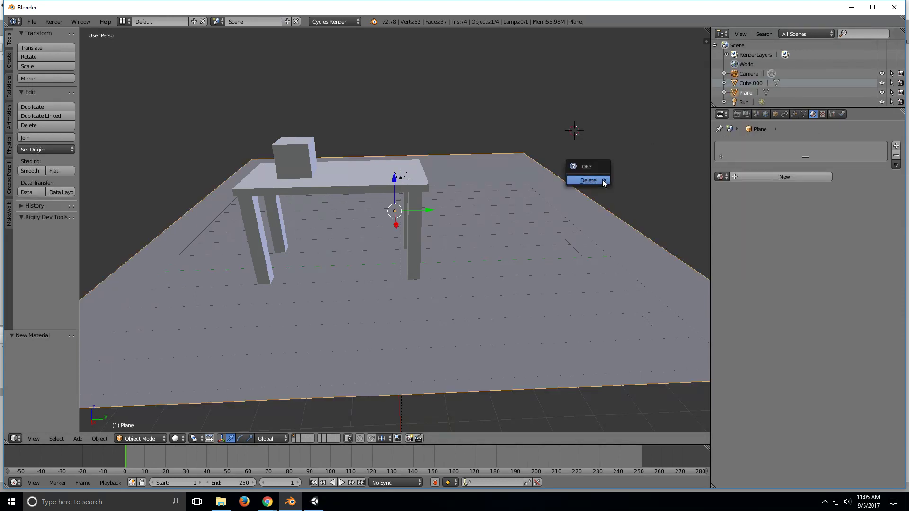
click(598, 180)
Step: Delete the Camera and the Sun lamp from the scene
right_click(744, 73)
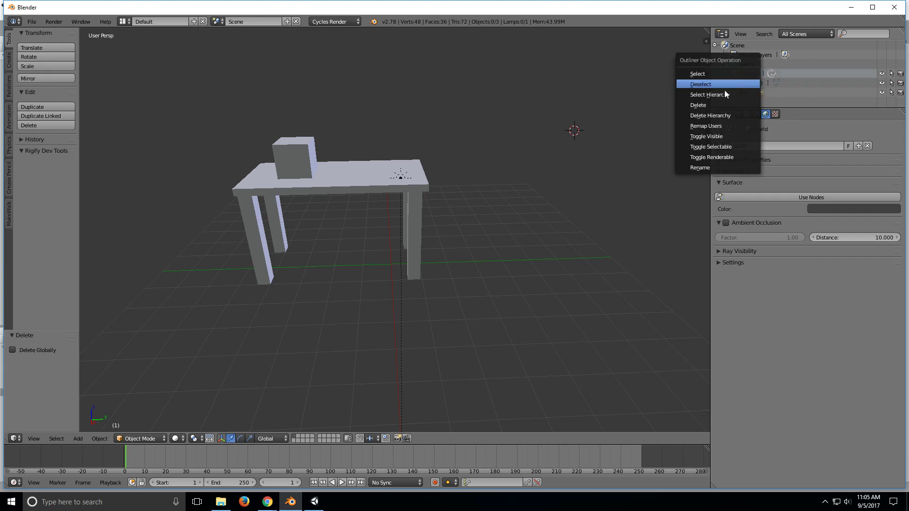
key(Escape)
click(744, 74)
key(x)
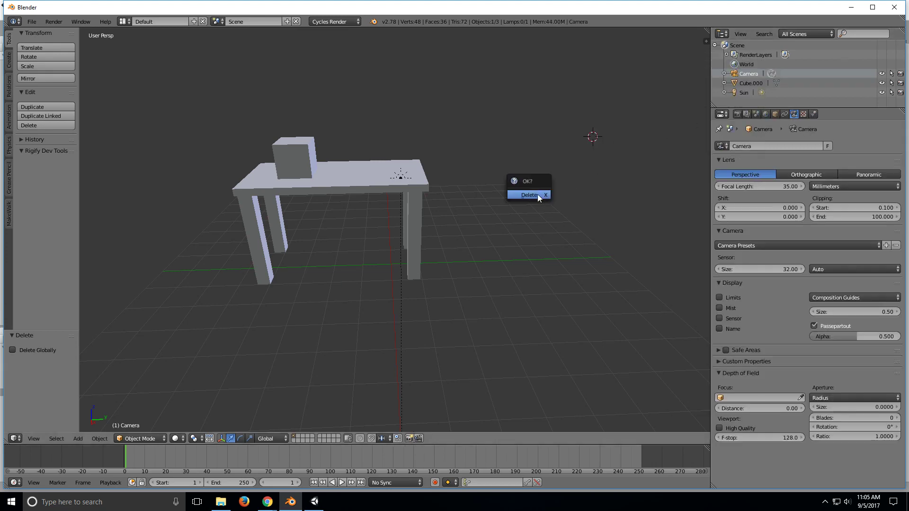
click(538, 195)
click(736, 84)
key(x)
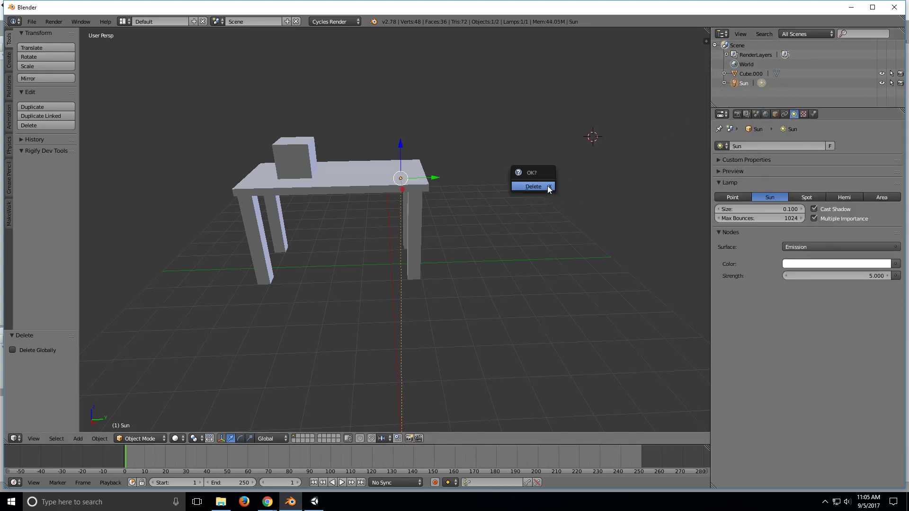
click(545, 186)
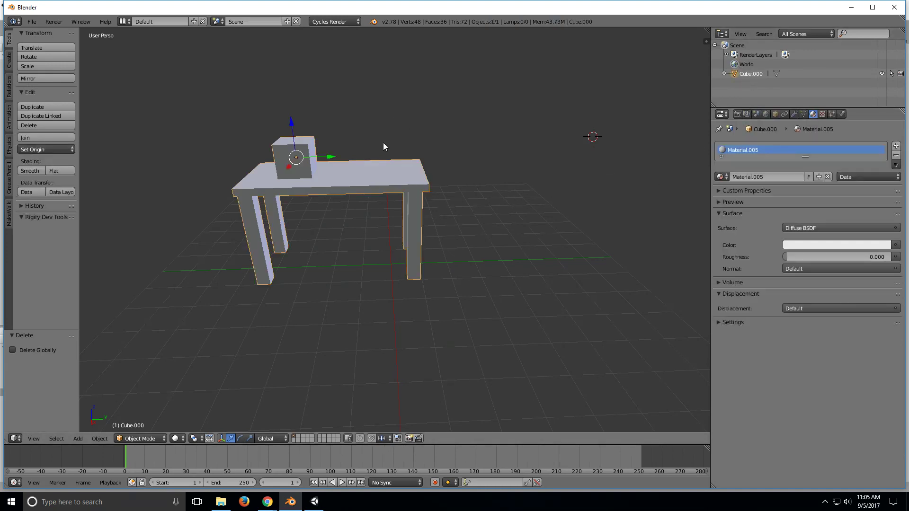
Step: Export the table model as a Collada file named tableandcube.dae into the website tutorials folder
click(31, 21)
mouse_move(55, 201)
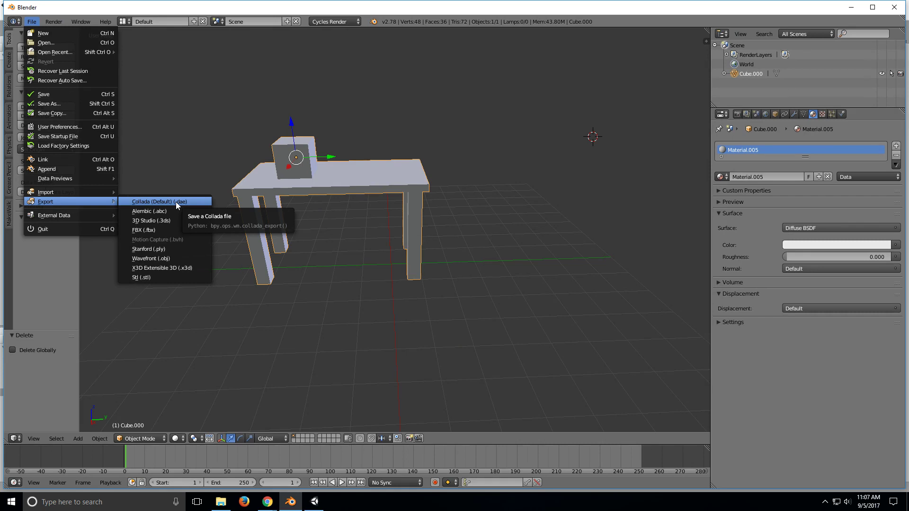
click(176, 202)
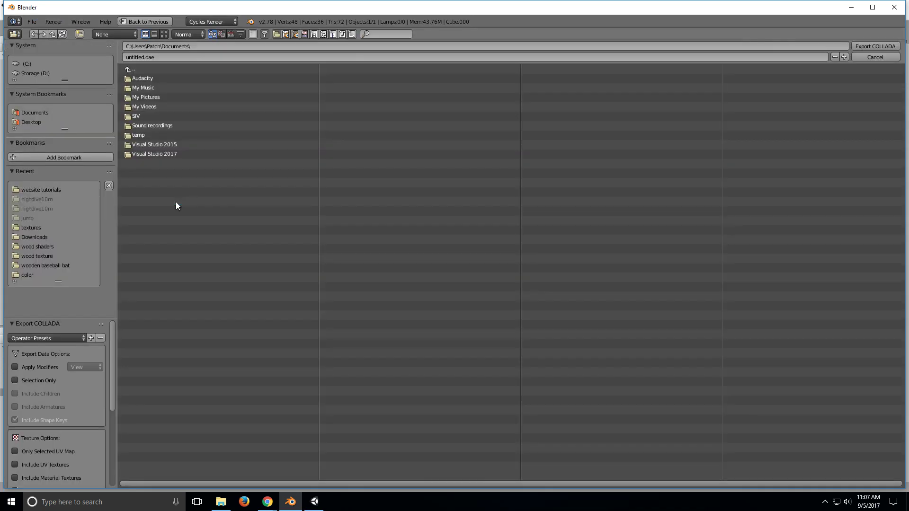
click(40, 191)
click(140, 59)
text(tab)
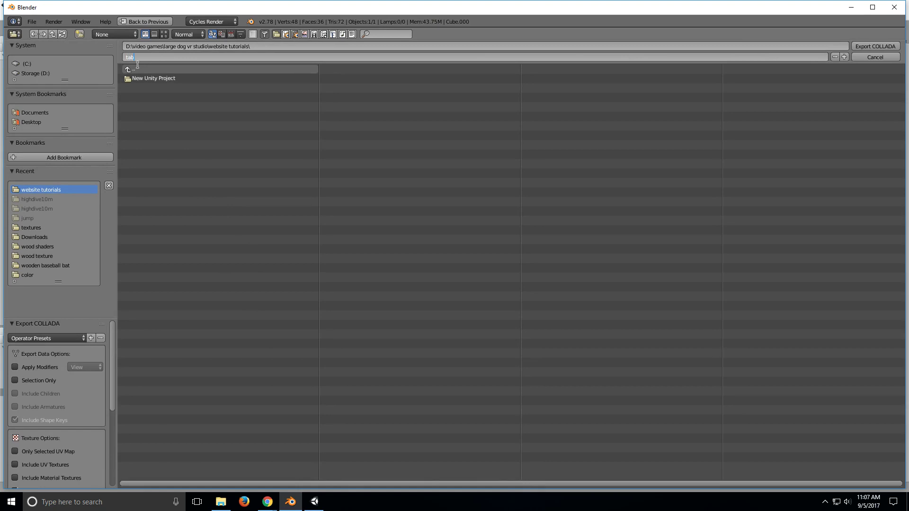
text(leandcube.dae)
click(868, 47)
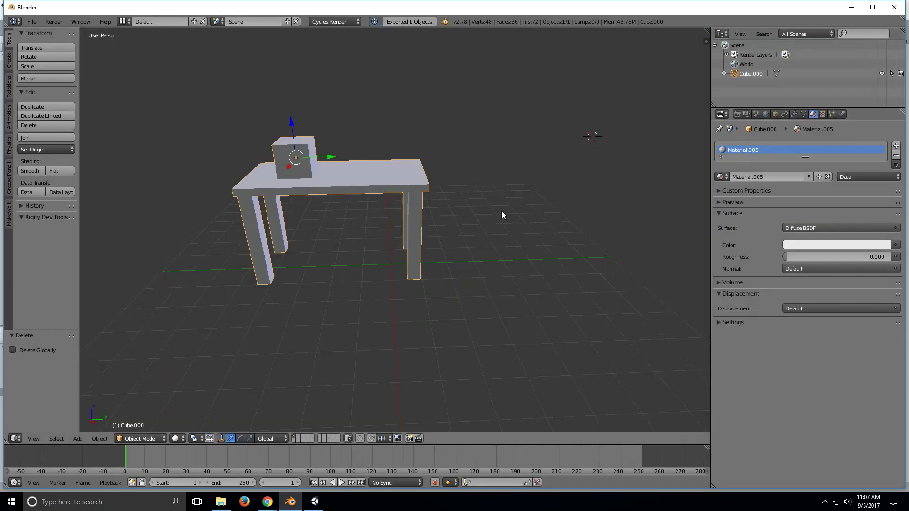
Step: Add a Subdivision Surface modifier to the table and set its subdivision type to Simple
mouse_move(320, 204)
middle_down()
mouse_move(391, 196)
mouse_move(333, 220)
mouse_move(320, 207)
middle_up()
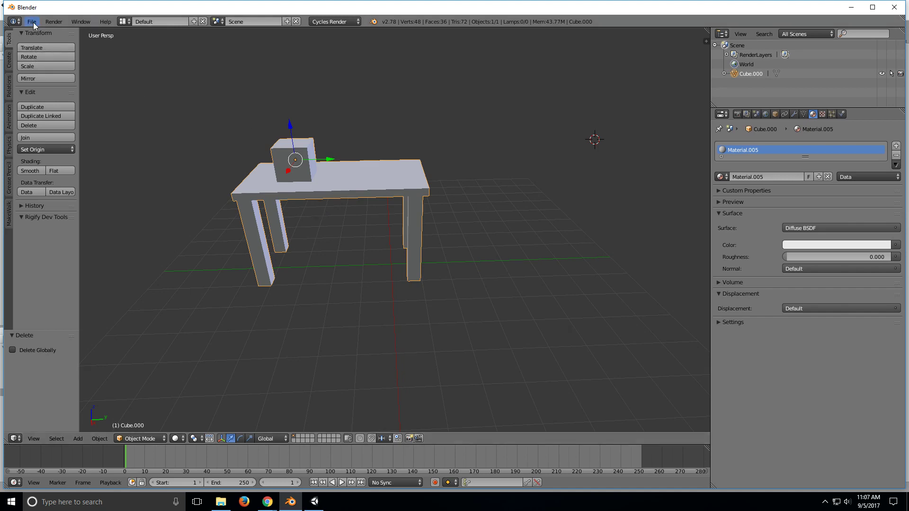
mouse_move(367, 180)
middle_down()
mouse_move(527, 168)
mouse_move(397, 186)
mouse_move(429, 177)
mouse_move(363, 183)
mouse_move(367, 171)
middle_up()
scroll(362, 183, up, 1)
click(794, 115)
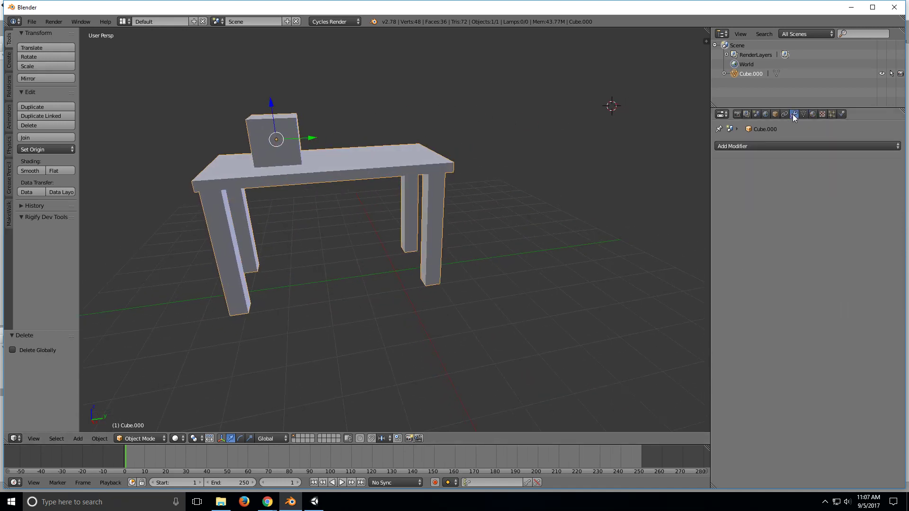
click(744, 146)
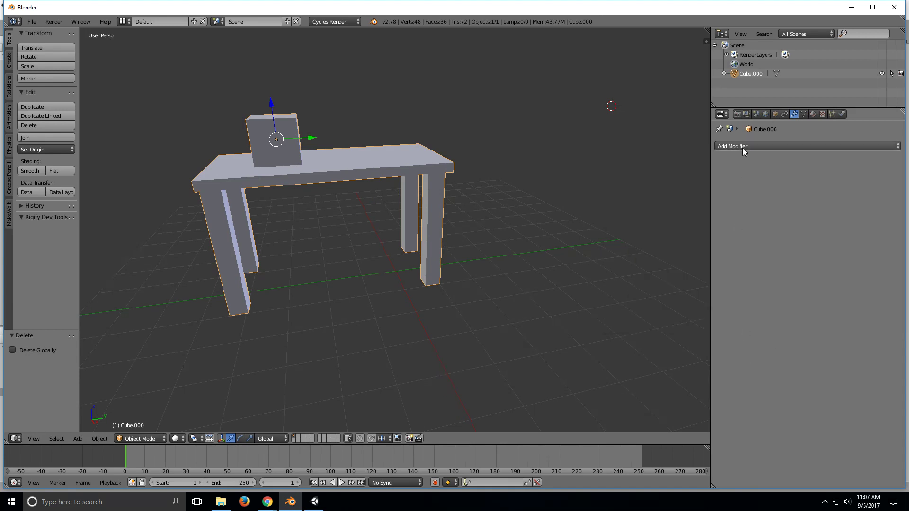
click(742, 147)
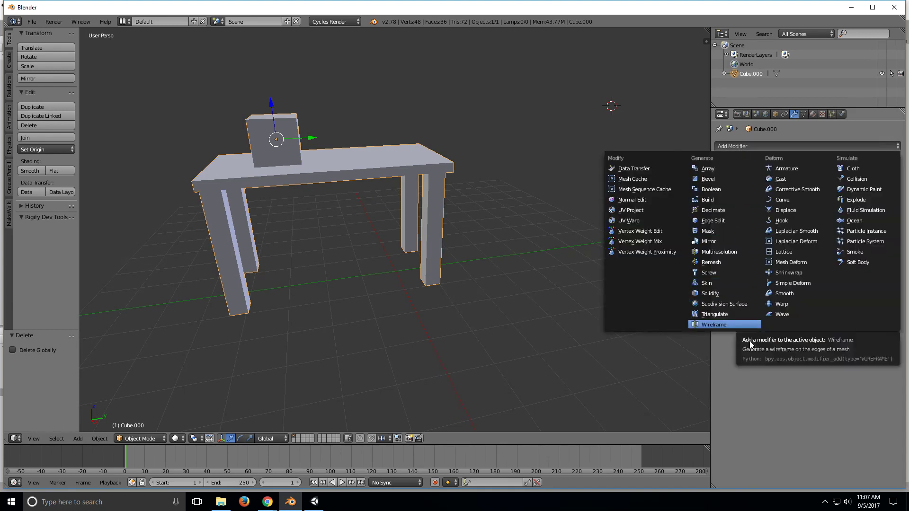
click(752, 146)
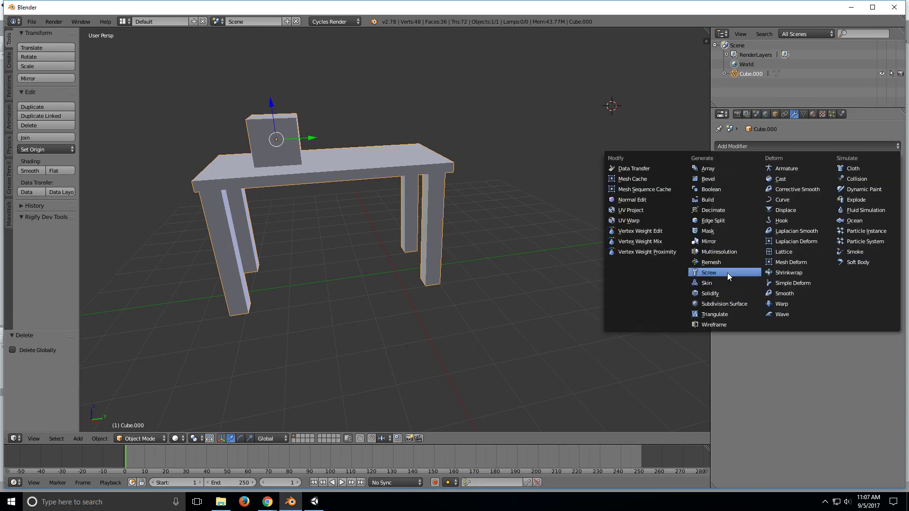
click(732, 302)
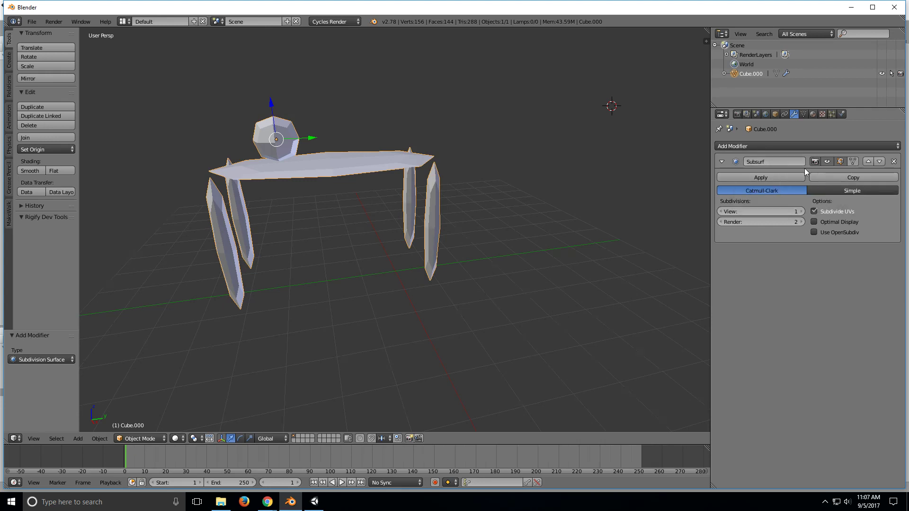
click(834, 189)
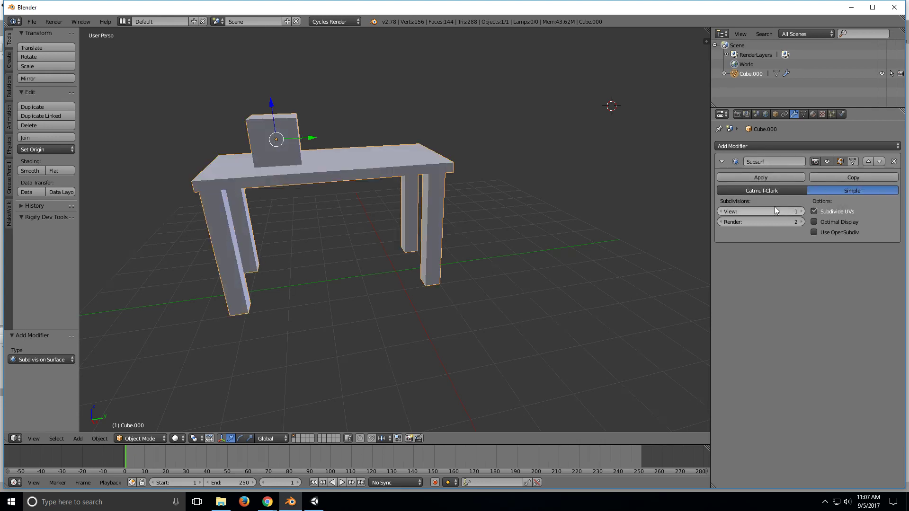
Step: Set the Subsurf modifier's view subdivisions to 3 and apply the modifier to the table
click(801, 212)
click(803, 211)
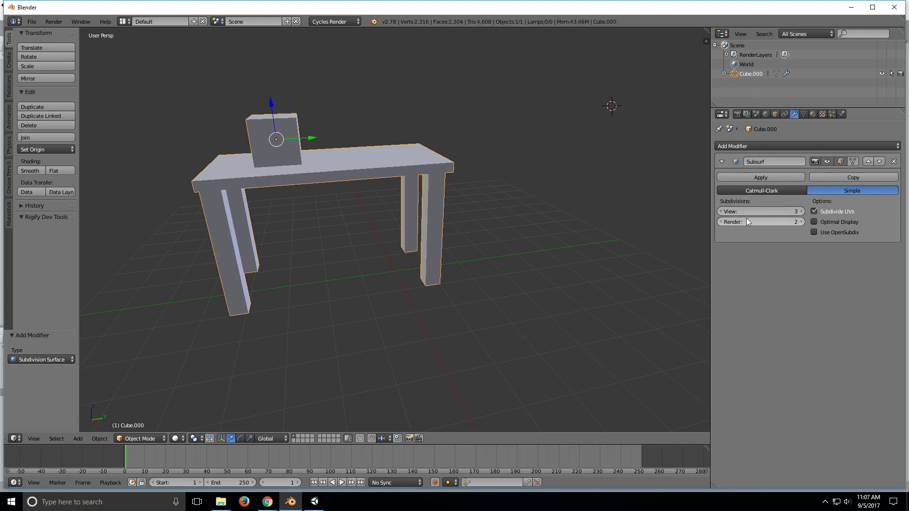
click(720, 212)
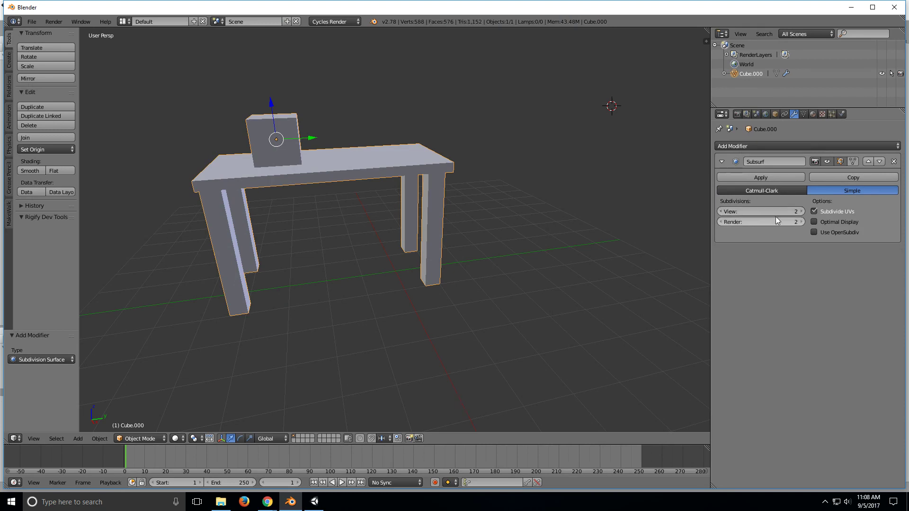
click(801, 213)
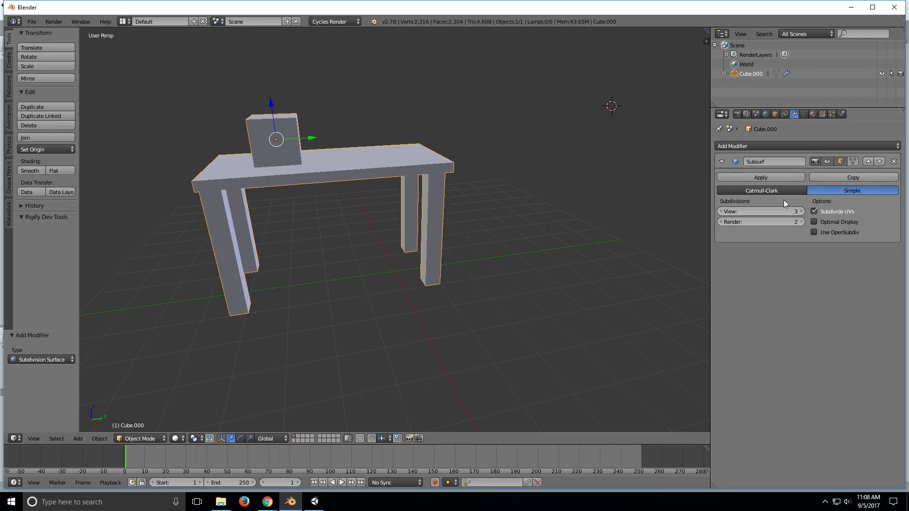
click(760, 177)
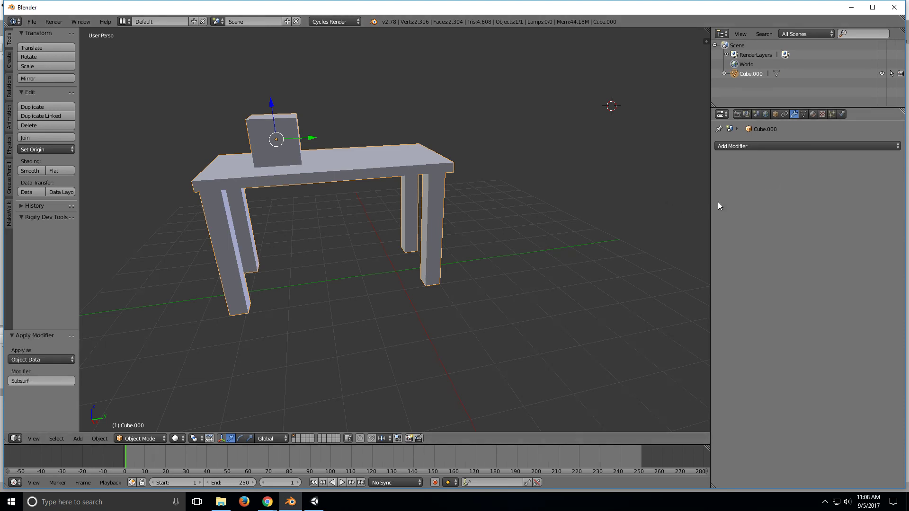
Step: Undo applying the Subsurf modifier and remove it from the table
key(ctrl+z)
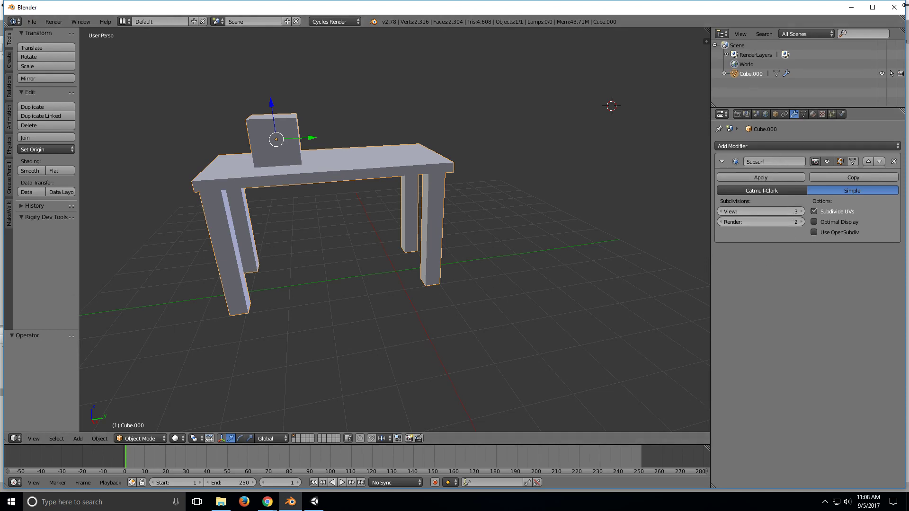
click(754, 178)
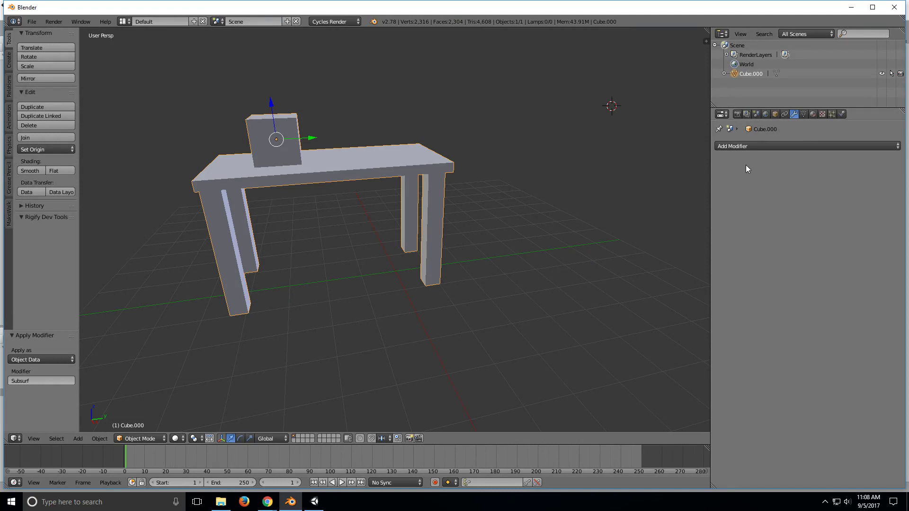
key(ctrl+z)
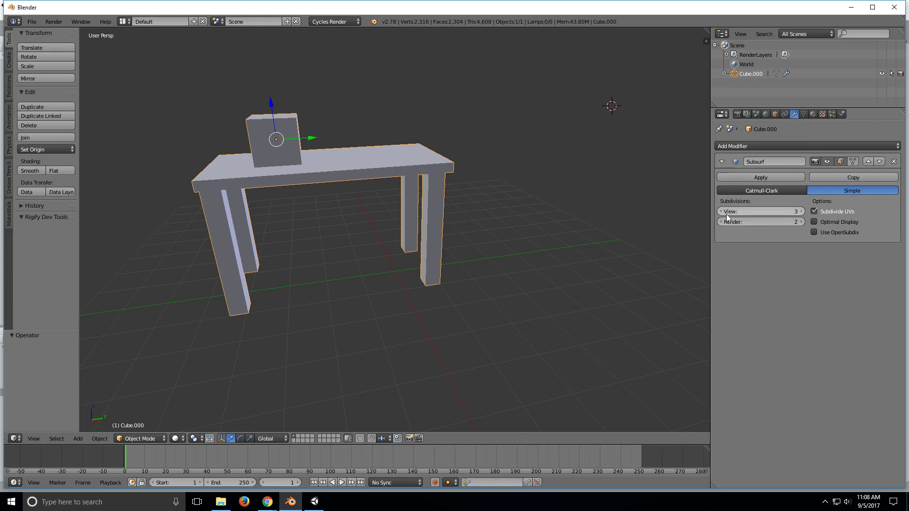
click(894, 162)
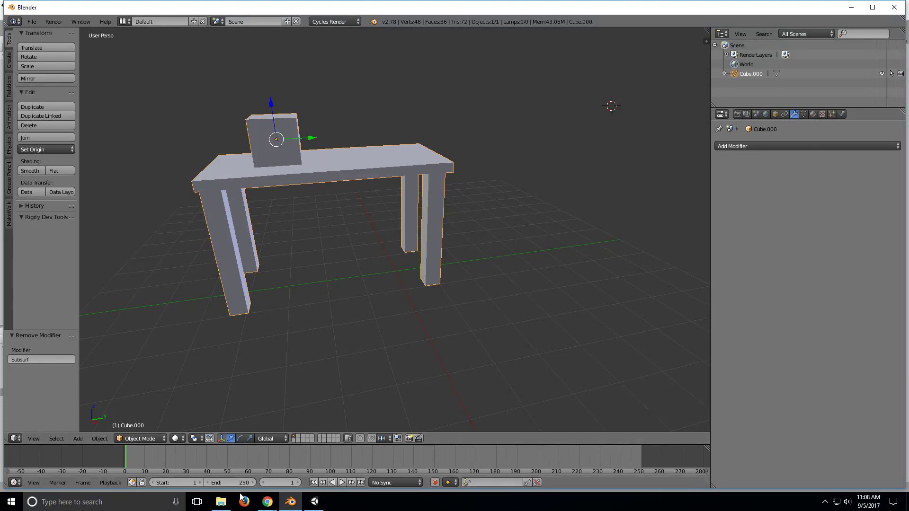
Step: Switch to Unity and import tableandcube.dae from the website tutorials folder into the project's Assets
click(223, 501)
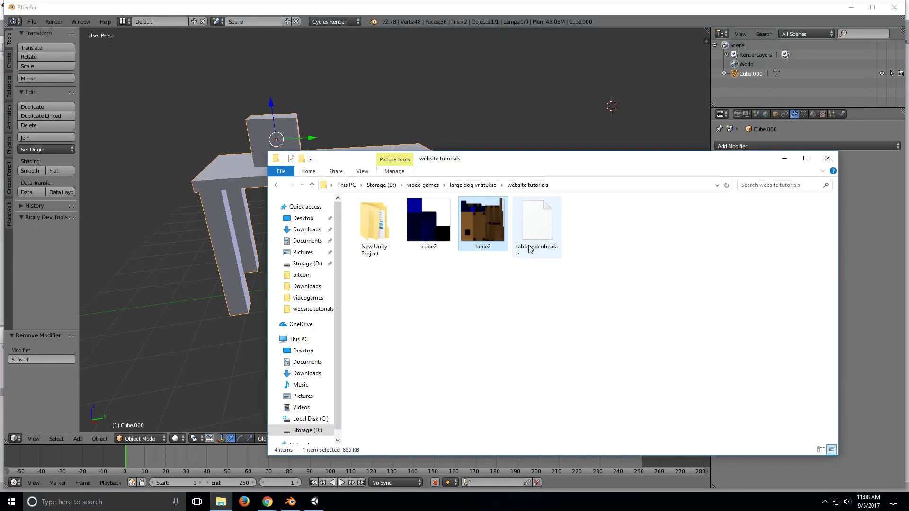
click(314, 502)
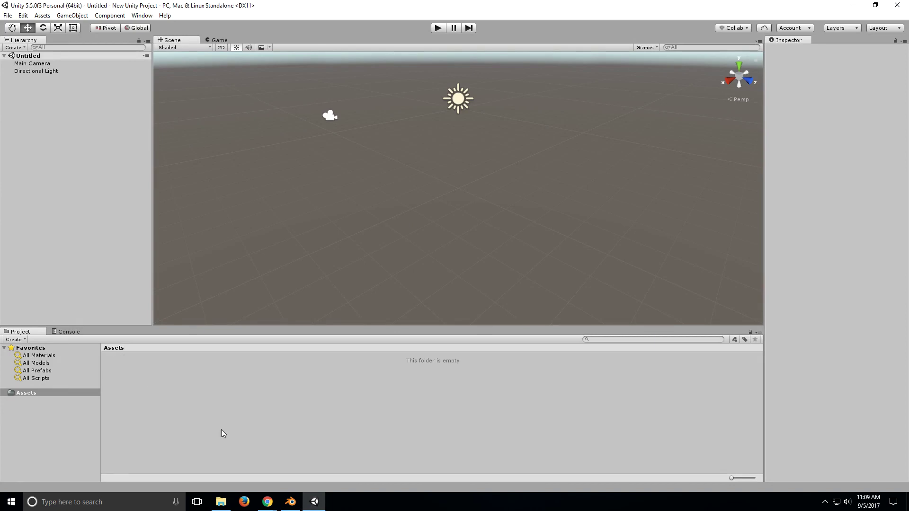
click(221, 502)
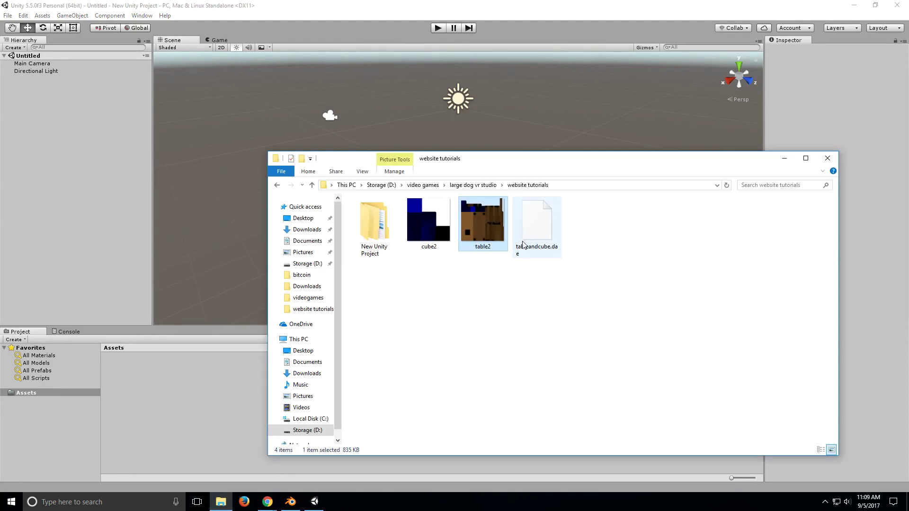
drag(535, 255, 215, 389)
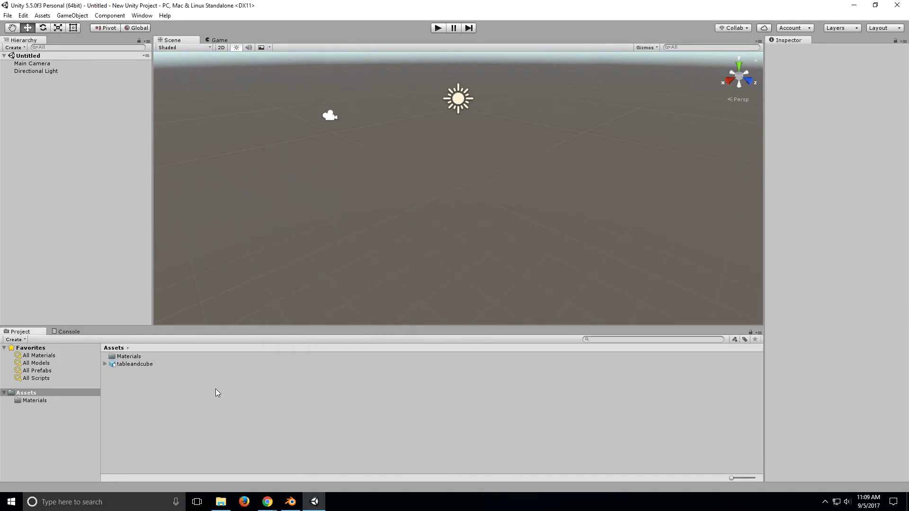
Step: Import the table2 texture from the website tutorials folder into the Materials folder that holds Material_005
double_click(133, 357)
click(142, 358)
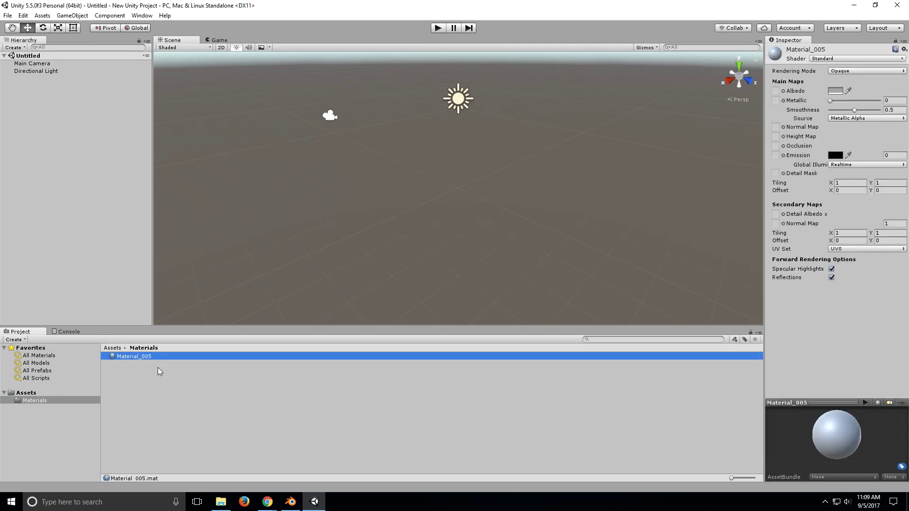
click(221, 501)
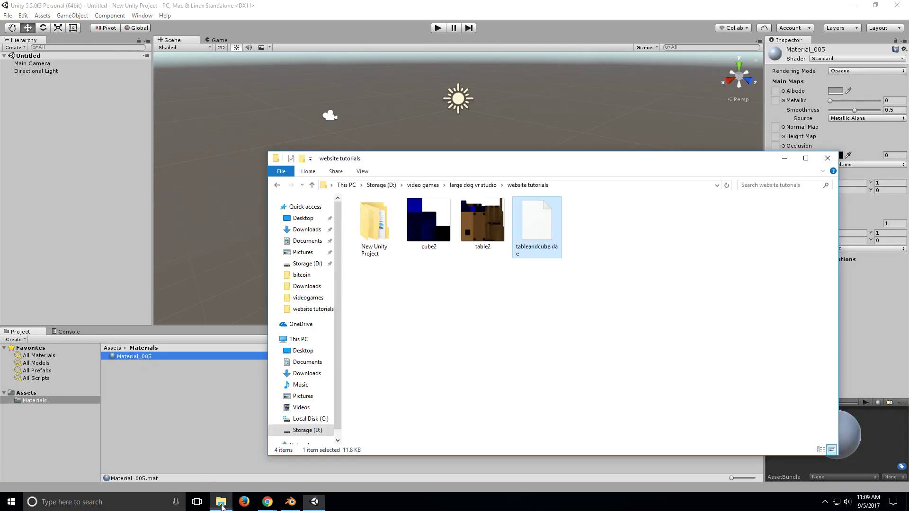
drag(482, 220, 183, 403)
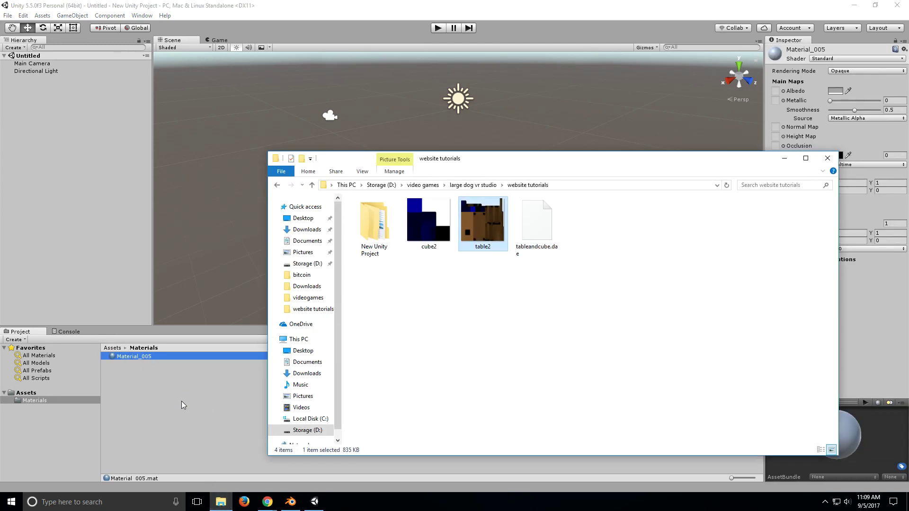
click(784, 158)
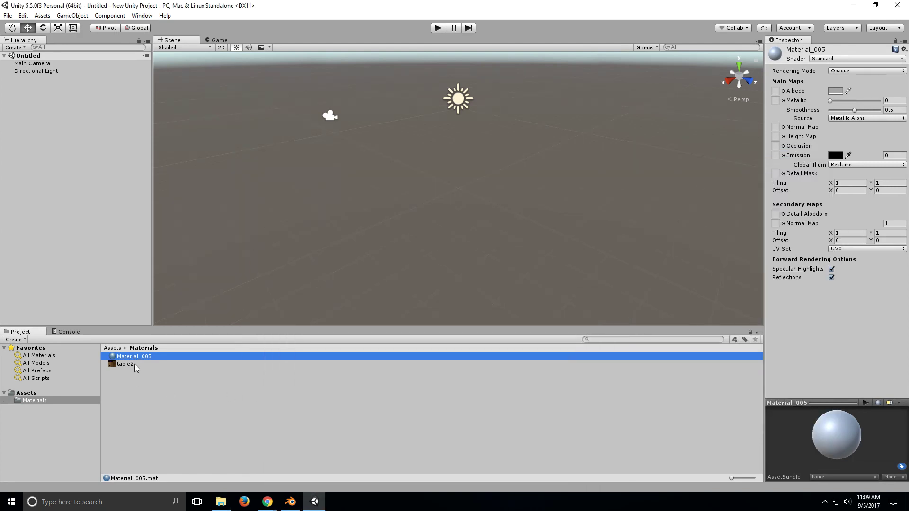
click(134, 365)
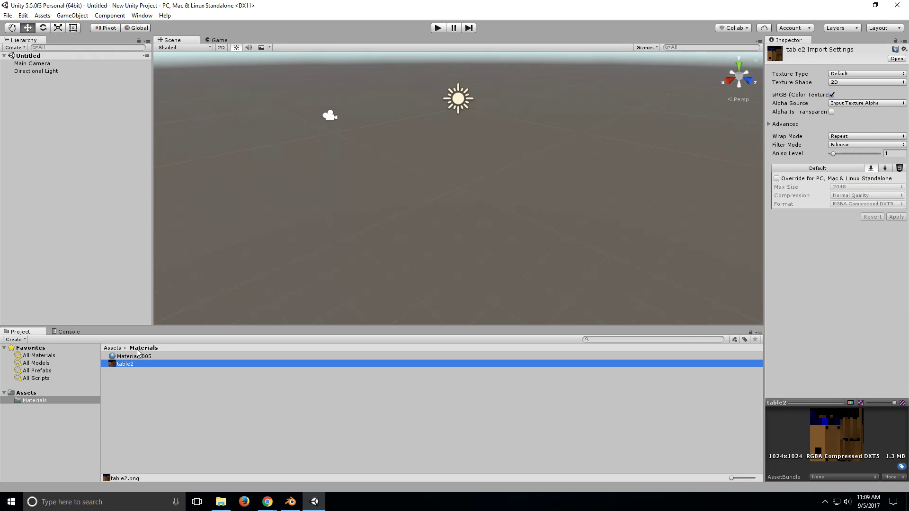
click(777, 178)
click(842, 187)
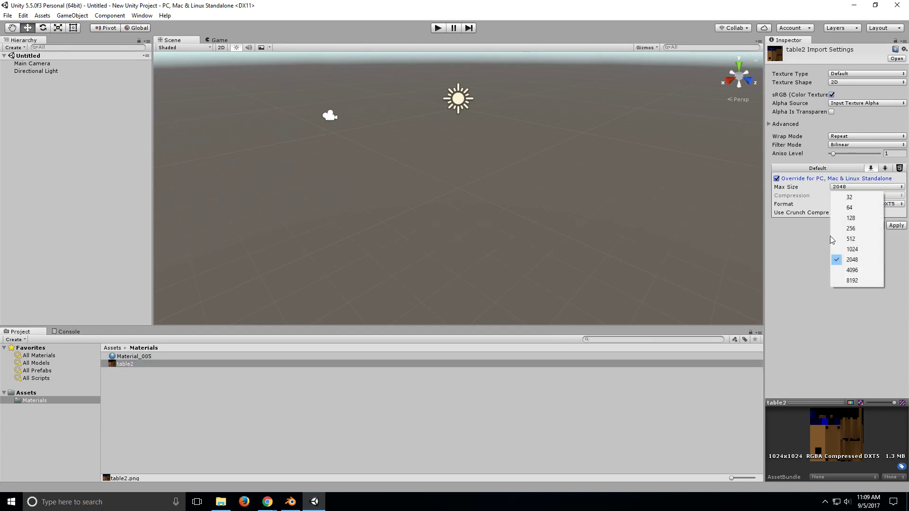
click(848, 260)
click(777, 179)
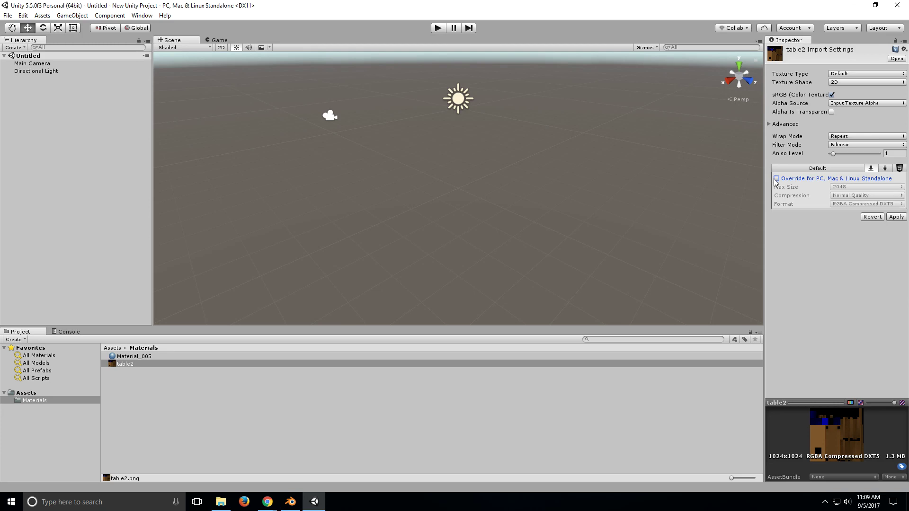
click(129, 358)
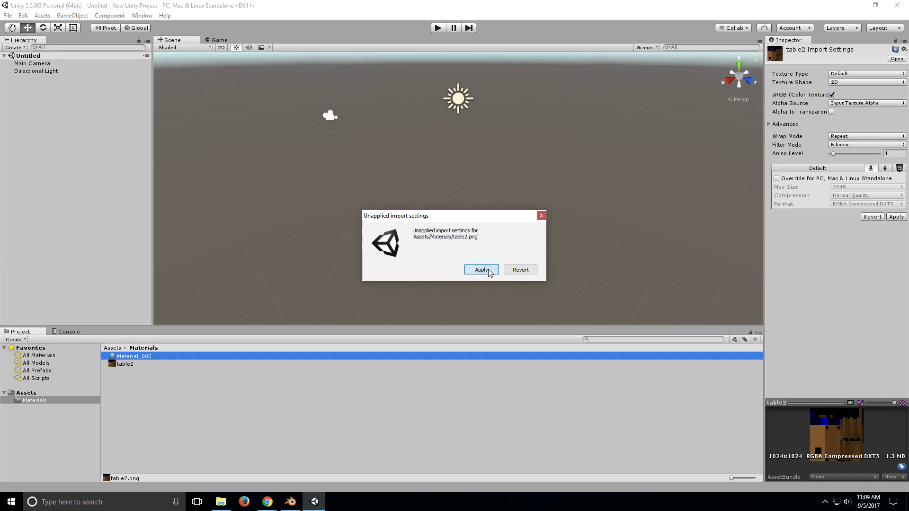
click(522, 271)
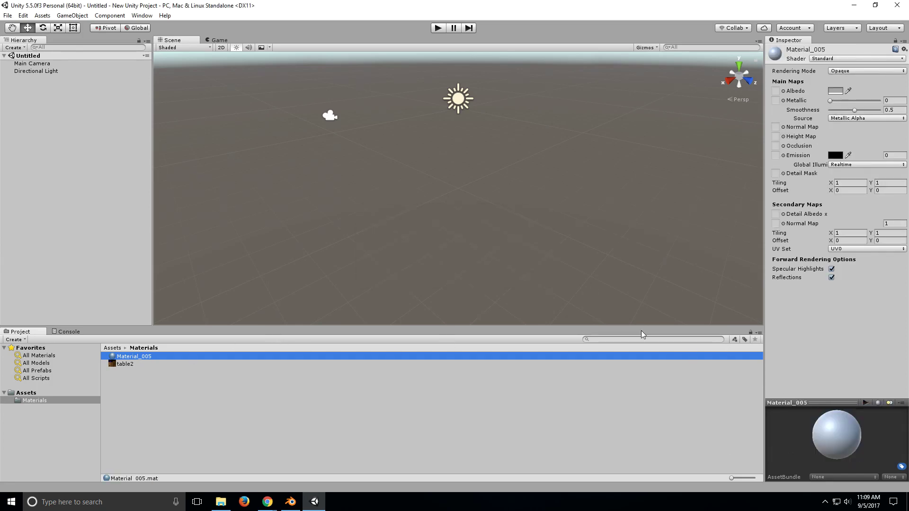
Step: Place the tableandcube model from Assets into the scene and briefly run the game to preview it
click(118, 349)
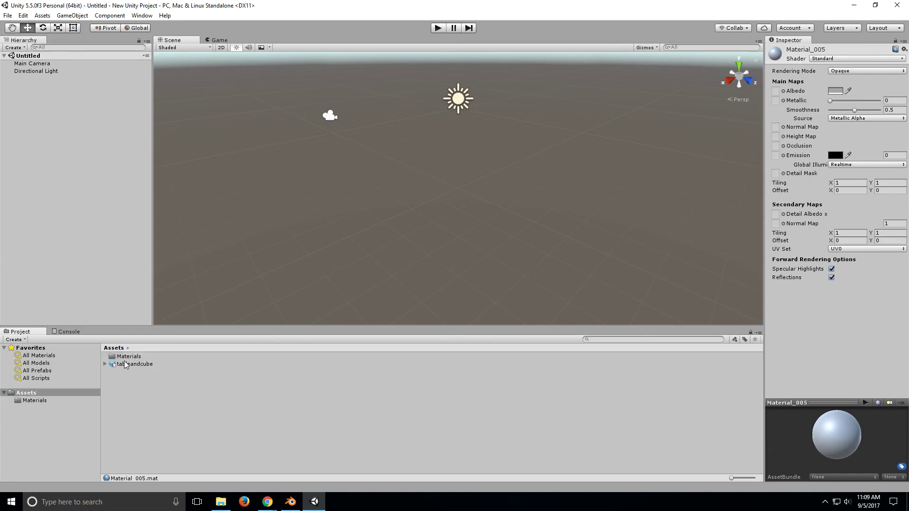
click(127, 365)
drag(126, 365, 469, 188)
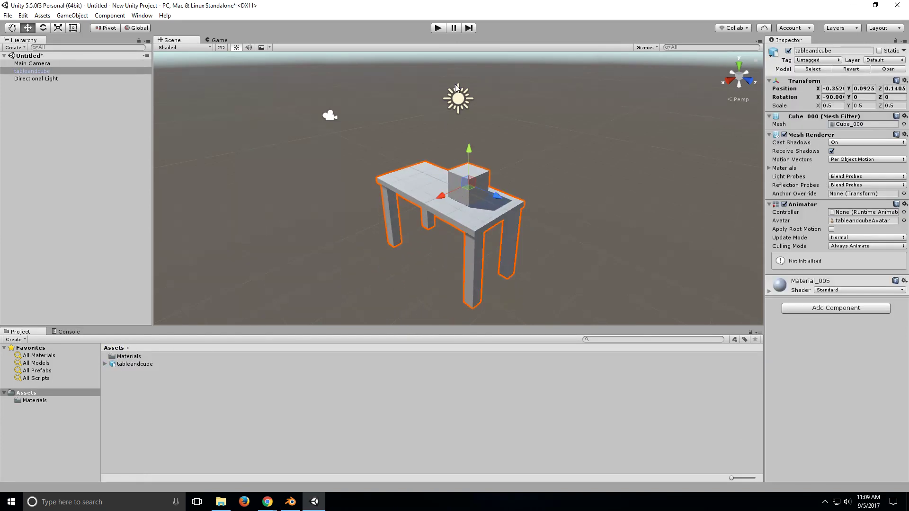
click(437, 28)
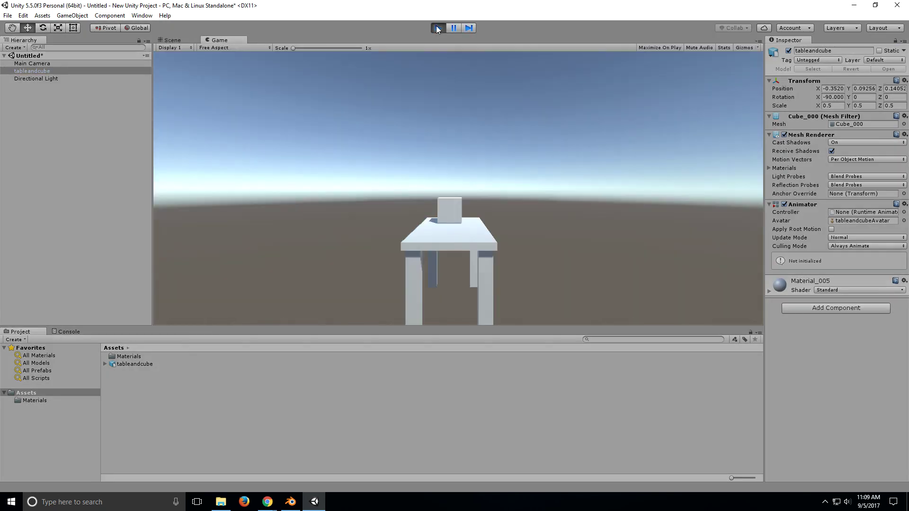
click(437, 28)
Step: Move the Main Camera closer to the table, to about Z -6.29, and tilt it to an X rotation of about 13.56
click(331, 117)
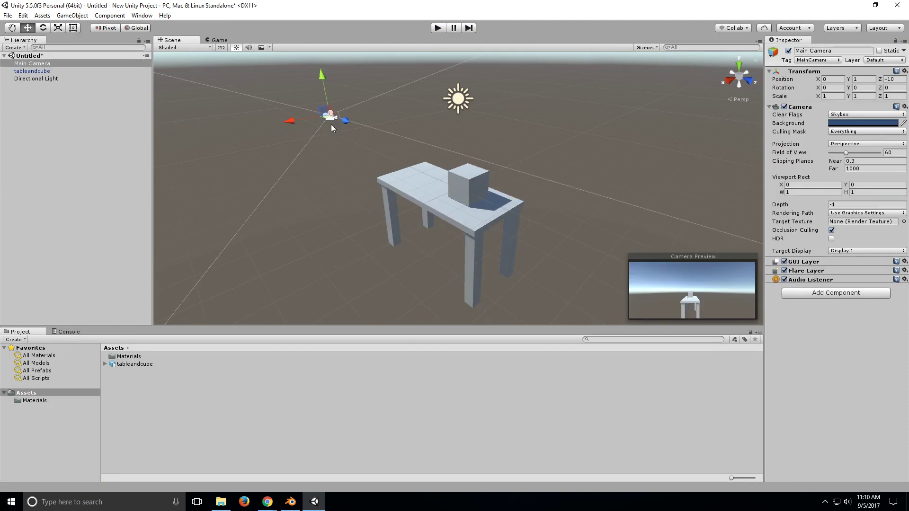
drag(348, 122, 372, 135)
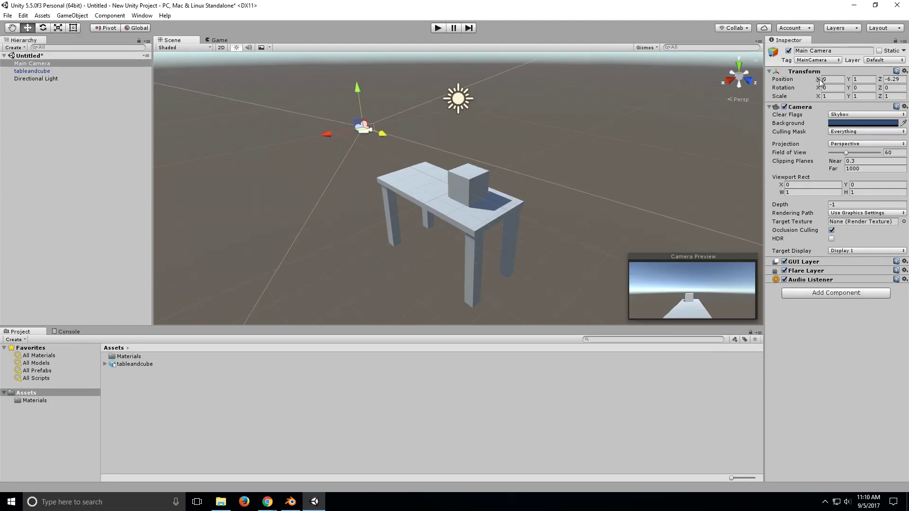
drag(819, 88, 138, 96)
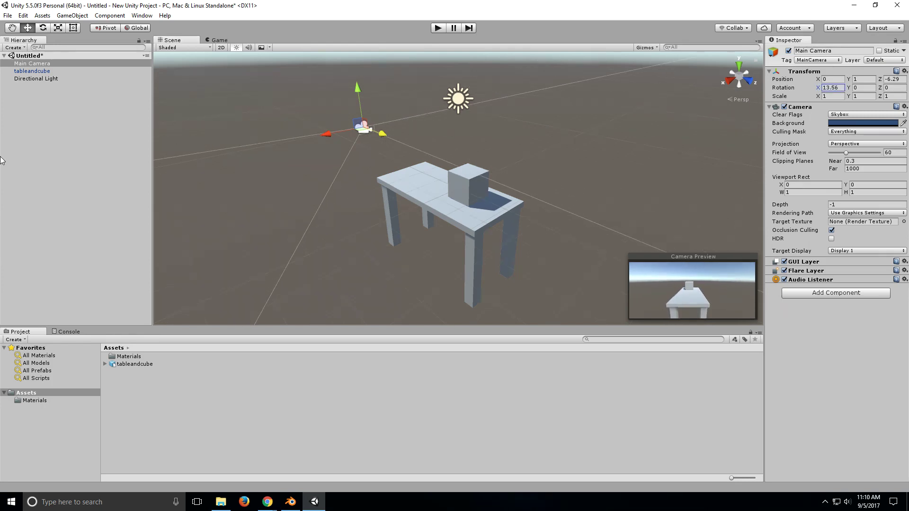
Step: Check the table in Blender, return to Unity, and move the Main Camera to about X 4.91, Z -0.69 with a Y rotation of 270
click(290, 502)
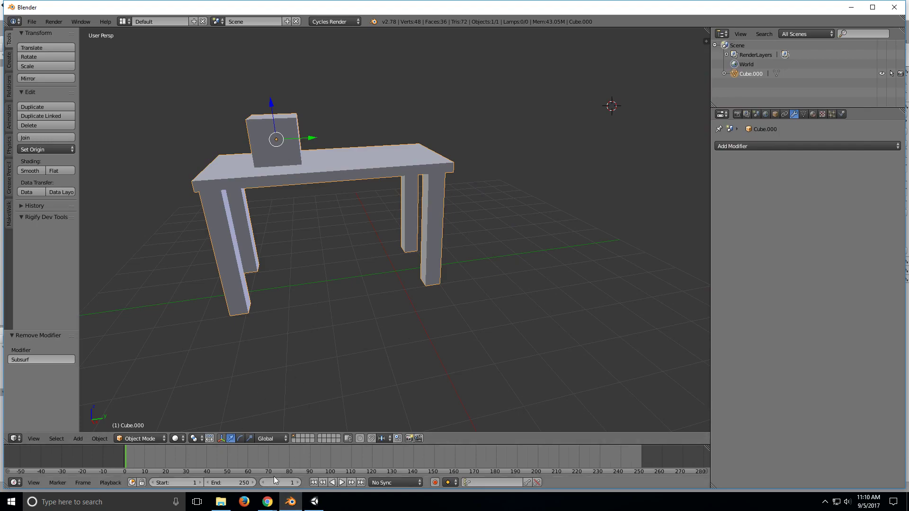
click(315, 502)
drag(344, 149, 301, 199)
click(863, 88)
text(90)
key(BackSpace)
key(BackSpace)
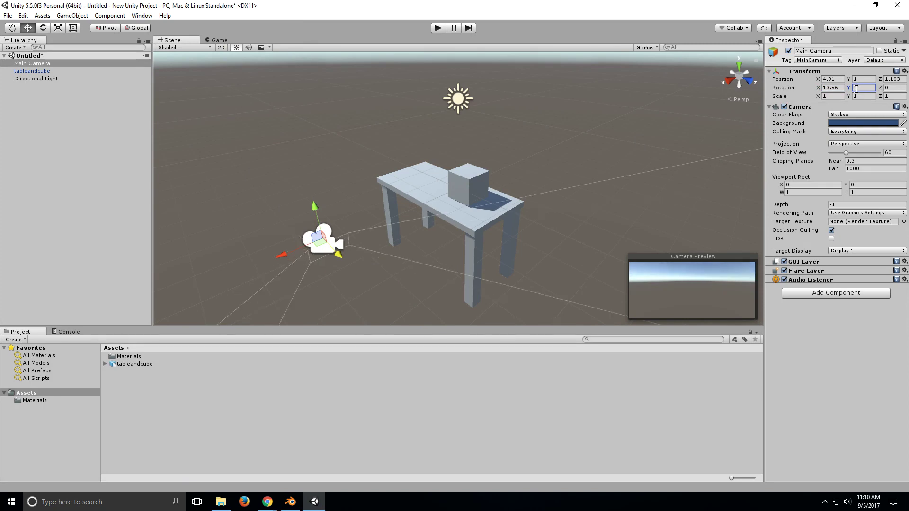
text(270)
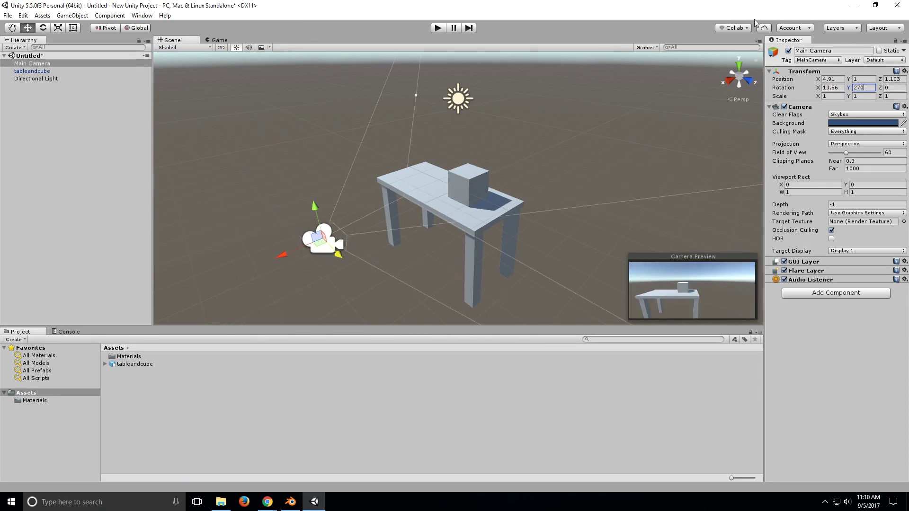
drag(335, 257, 299, 228)
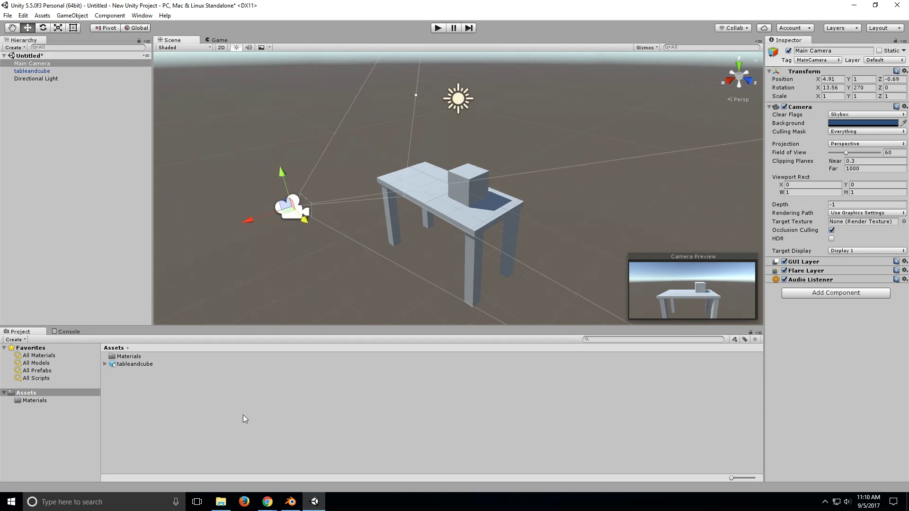
Step: Switch to Blender, view the table from its other long side for comparison, and return to Unity
click(290, 503)
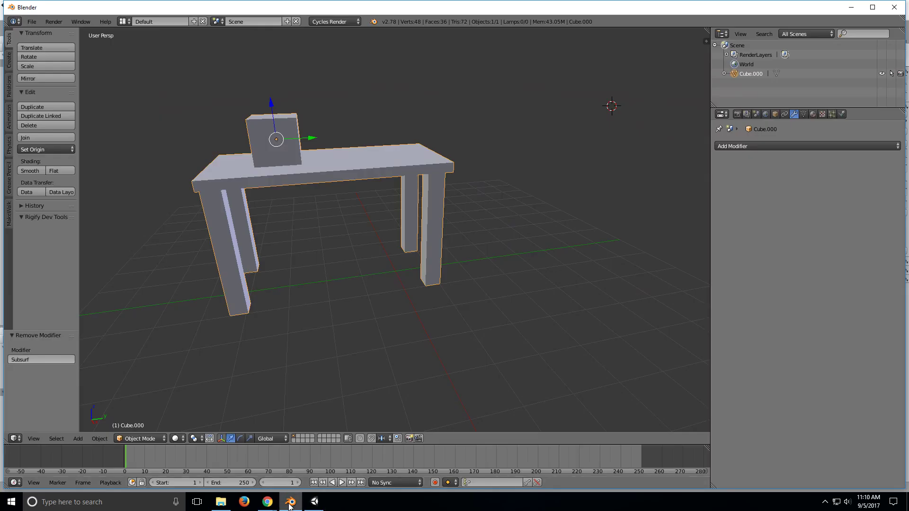
middle_drag(278, 206, 413, 207)
scroll(455, 181, up, 1)
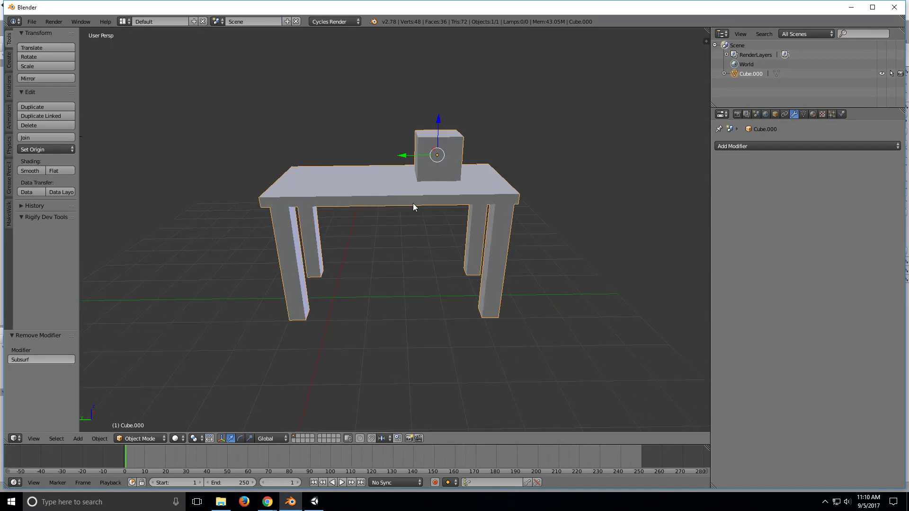
click(314, 502)
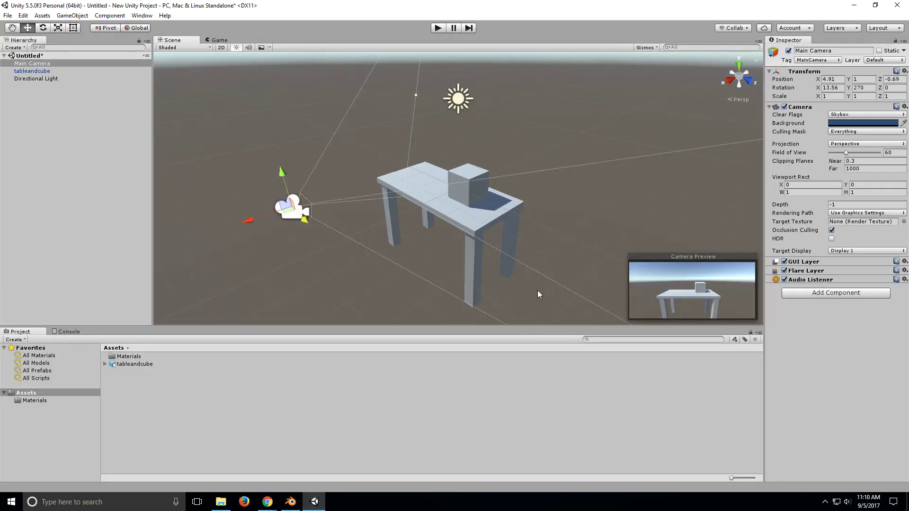
Step: Switch to Blender and undo the modifier edits and object deletions to restore the ground plane, camera and sun
click(296, 503)
key(ctrl+z)
key(ctrl+z)
key(ctrl+z)
key(ctrl+z)
key(ctrl+z)
key(ctrl+z)
key(ctrl+z)
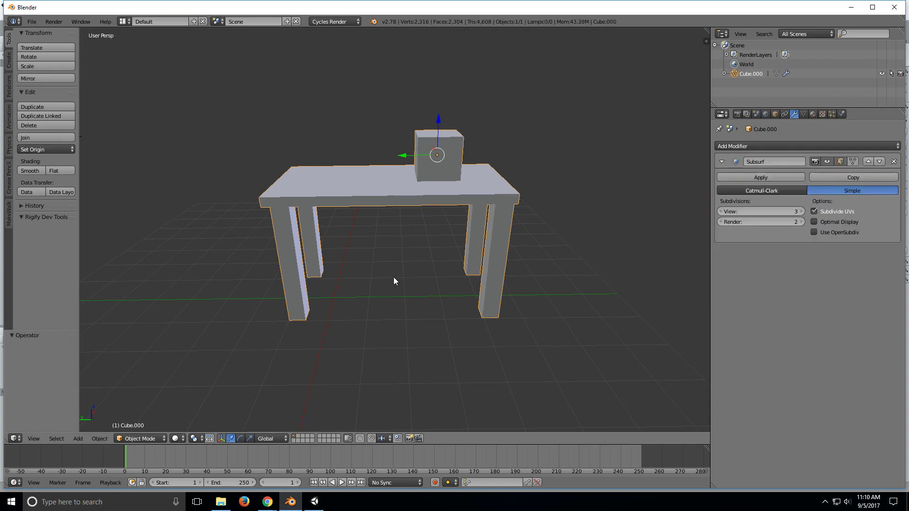
key(ctrl+z)
key(ctrl+z)
key(ctrl+z)
key(ctrl+z)
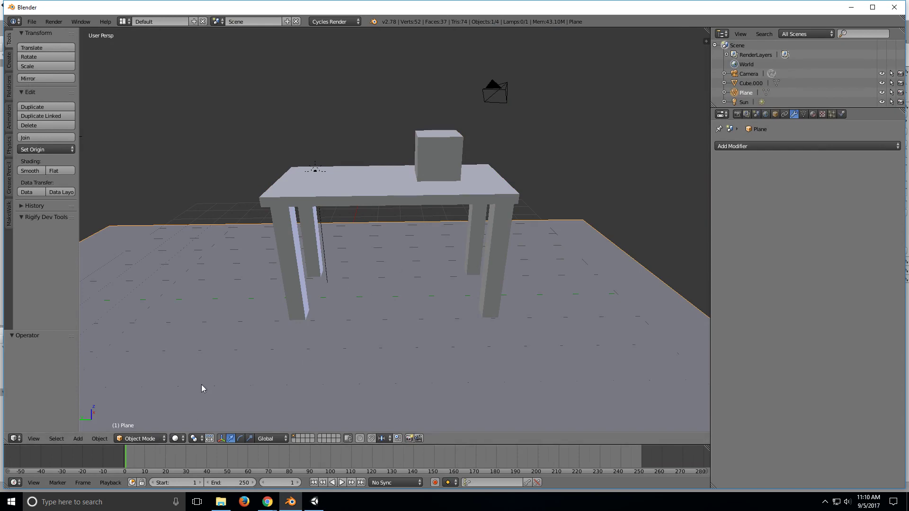
Step: Preview the scene with the ground plane restored in Rendered viewport shading and return to Solid
click(182, 440)
click(204, 374)
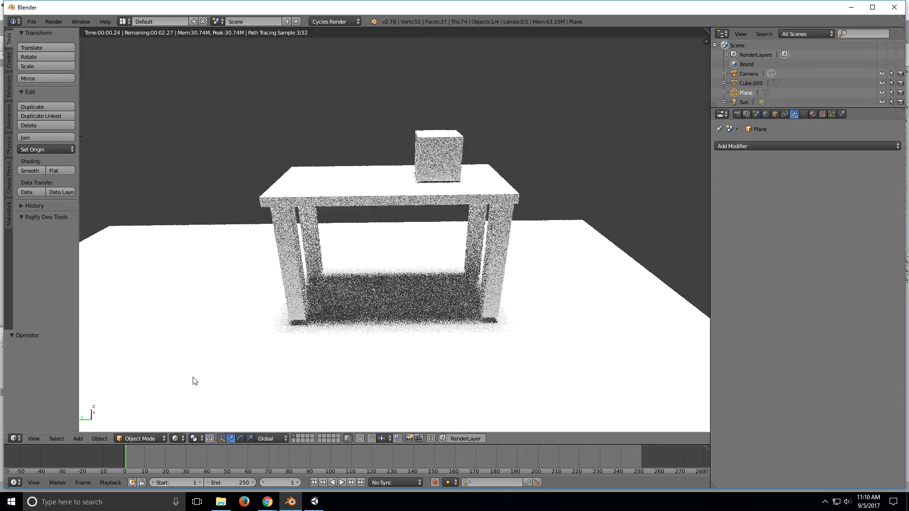
click(176, 439)
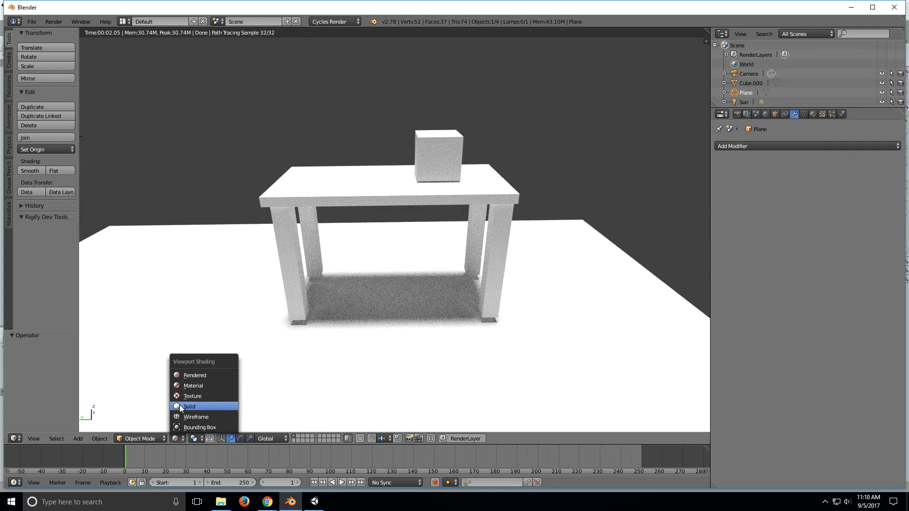
click(189, 406)
Step: Undo further edits to restore the table's and cube's original colored materials
key(ctrl+z)
key(ctrl+z)
key(ctrl+z)
key(ctrl+z)
key(ctrl+z)
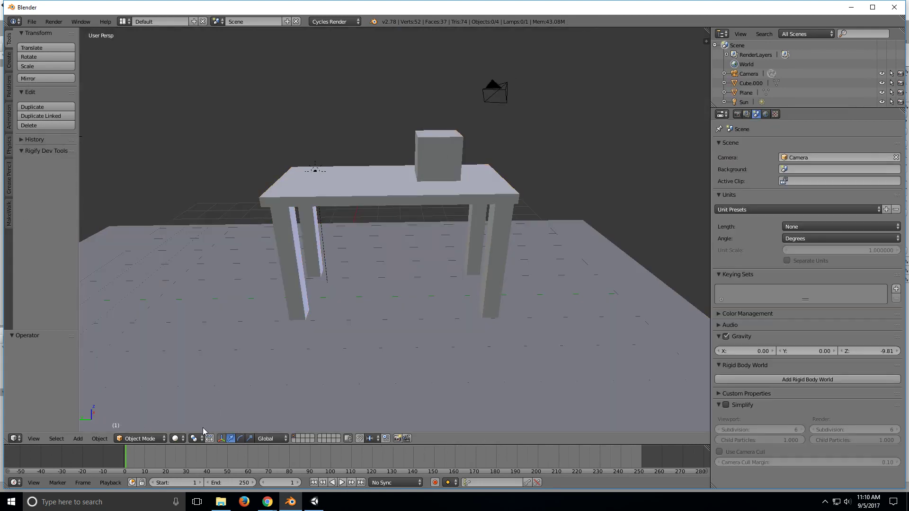
Step: Examine the brown table and blue cube in Rendered viewport shading and return to Solid
click(183, 440)
click(183, 379)
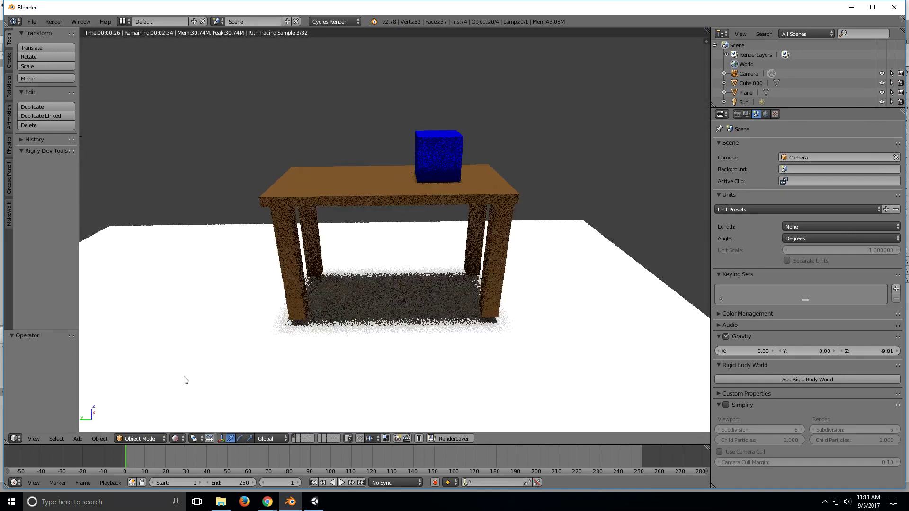
click(177, 440)
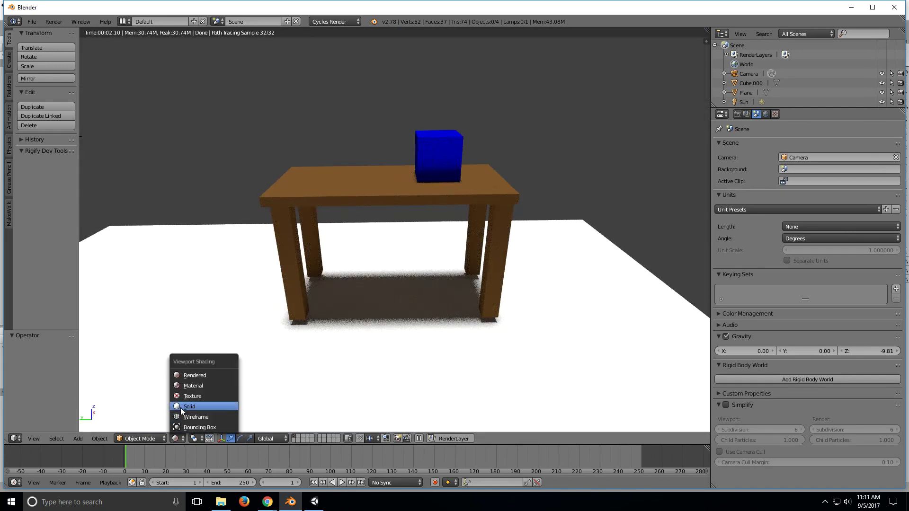
click(180, 408)
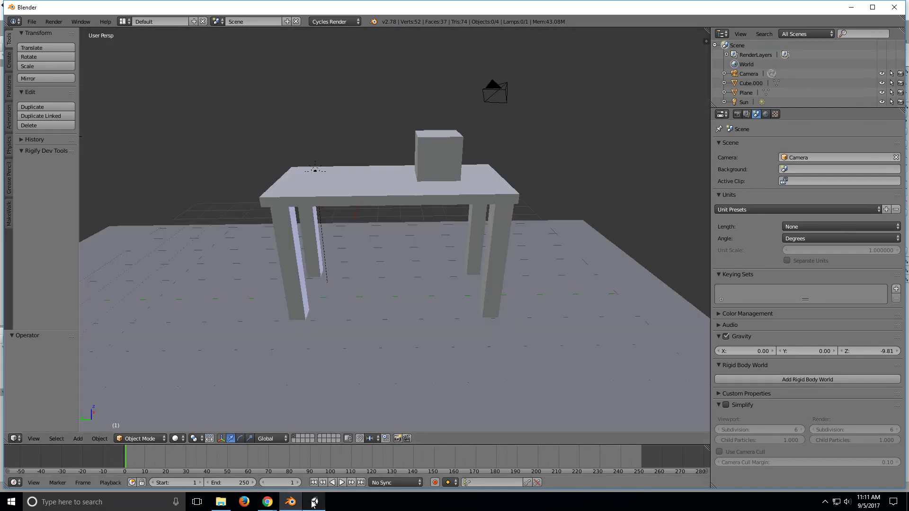
Step: Switch to Unity and run the game briefly to view the untextured table from the repositioned camera
click(314, 502)
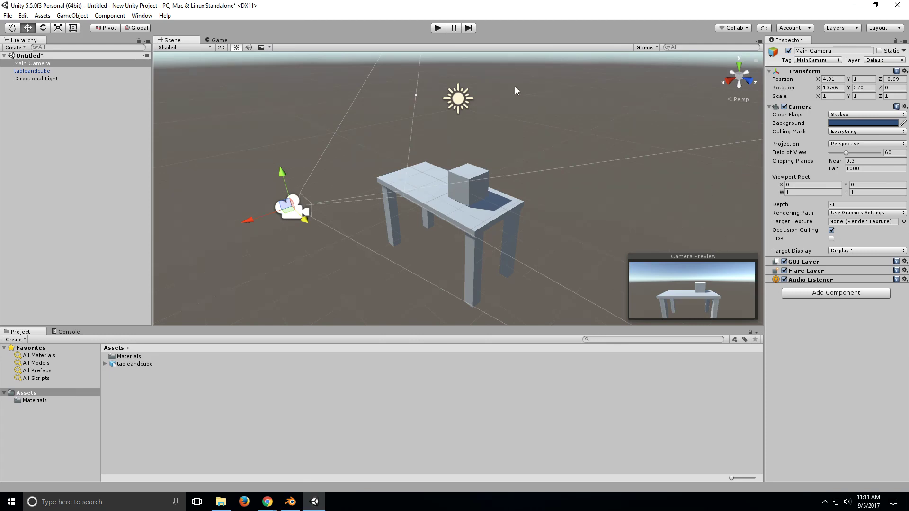
click(438, 28)
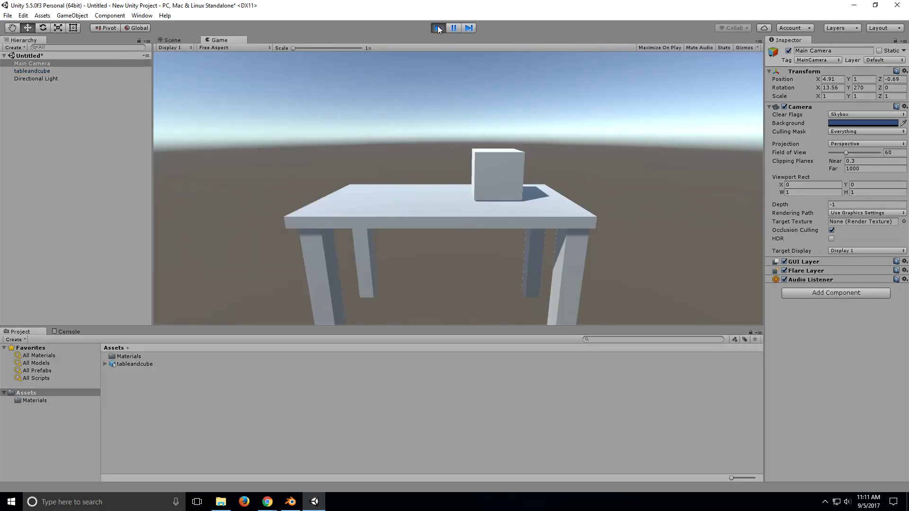
click(438, 28)
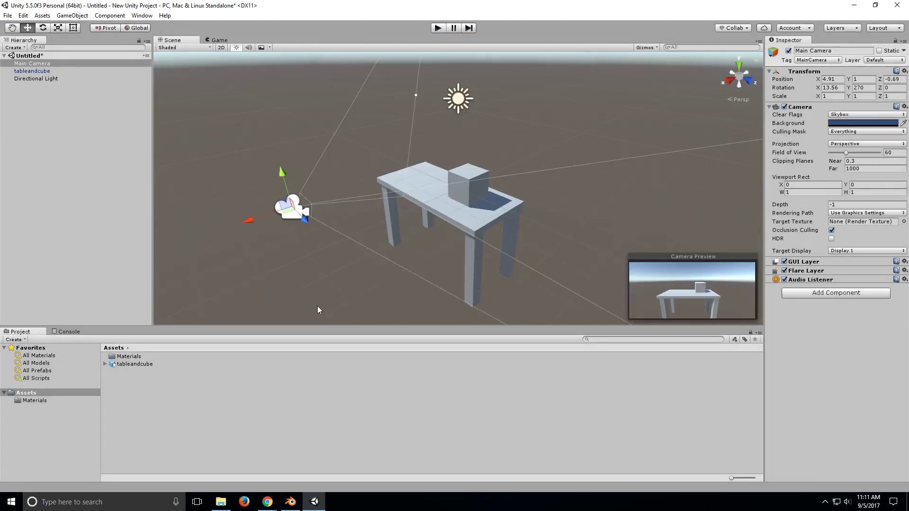
Step: Assign the table2 texture to the Albedo map of Material_005 in the Materials folder
double_click(129, 356)
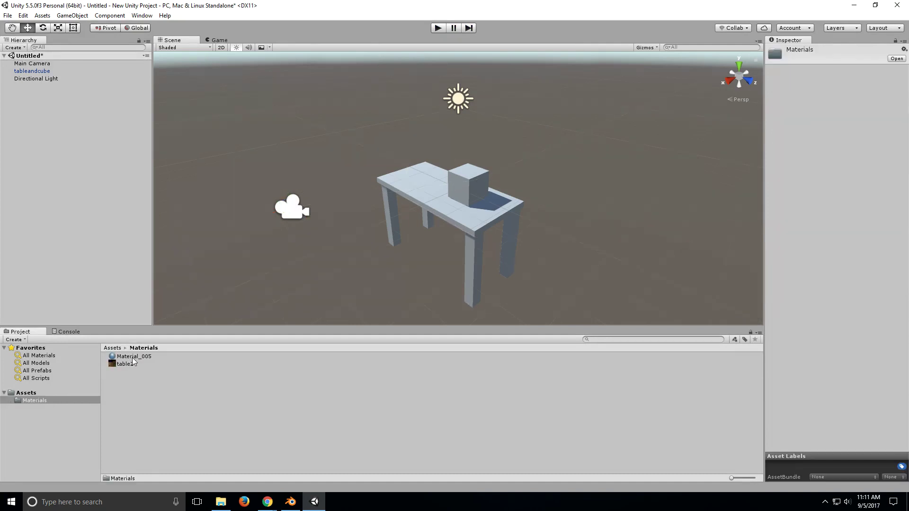
click(129, 357)
click(125, 364)
drag(124, 363, 775, 91)
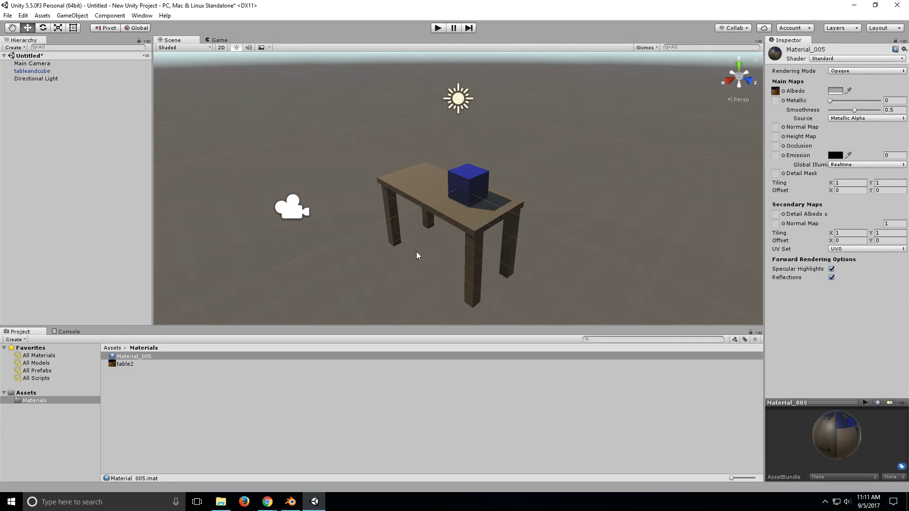
Step: Run the game to preview the textured table and cube, and stop it to inspect them in the scene
click(436, 29)
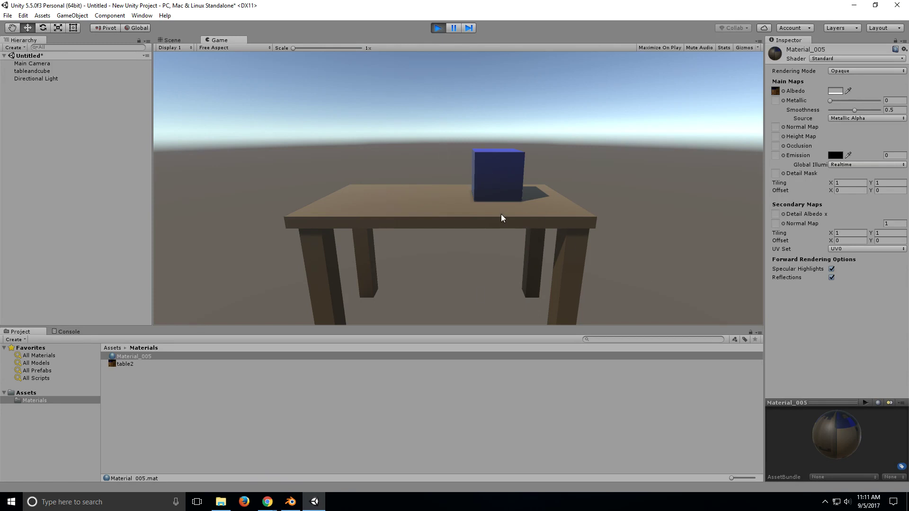
click(438, 28)
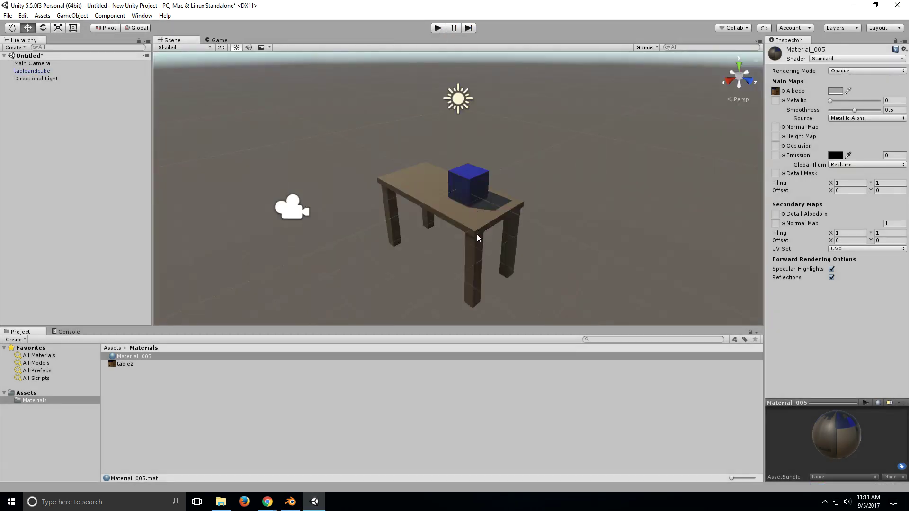
mouse_move(462, 214)
middle_down()
mouse_move(453, 212)
mouse_move(461, 212)
middle_up()
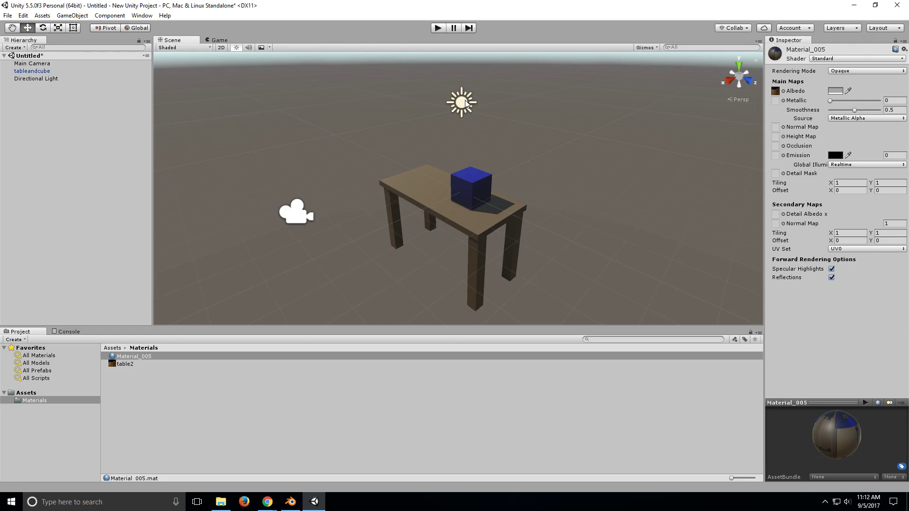
click(291, 502)
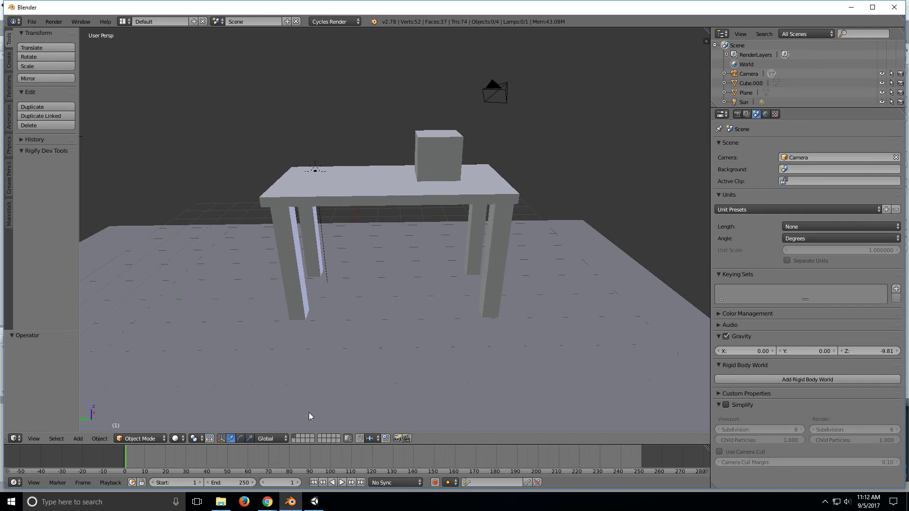
click(315, 502)
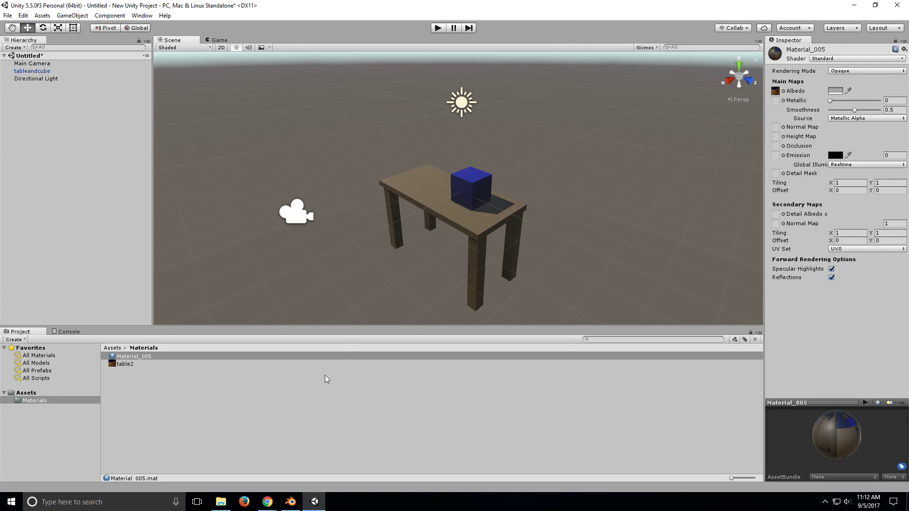
mouse_move(268, 501)
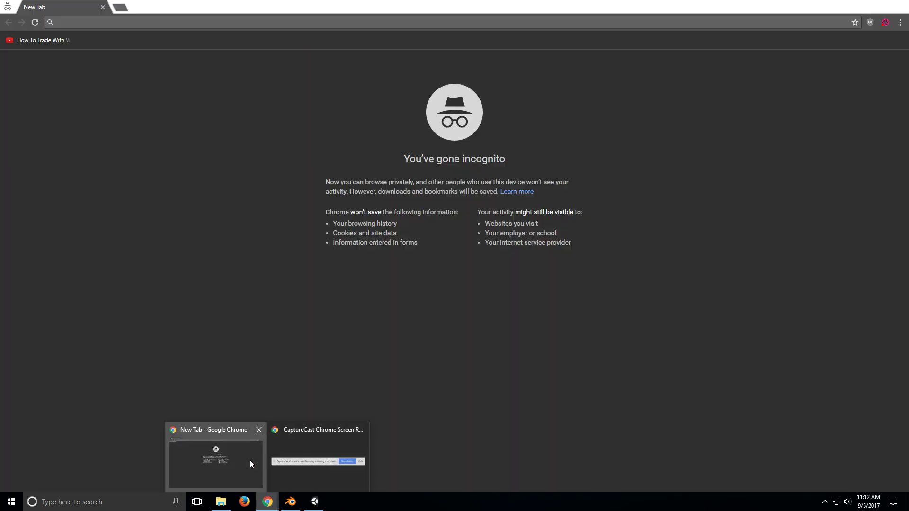
click(249, 459)
click(885, 23)
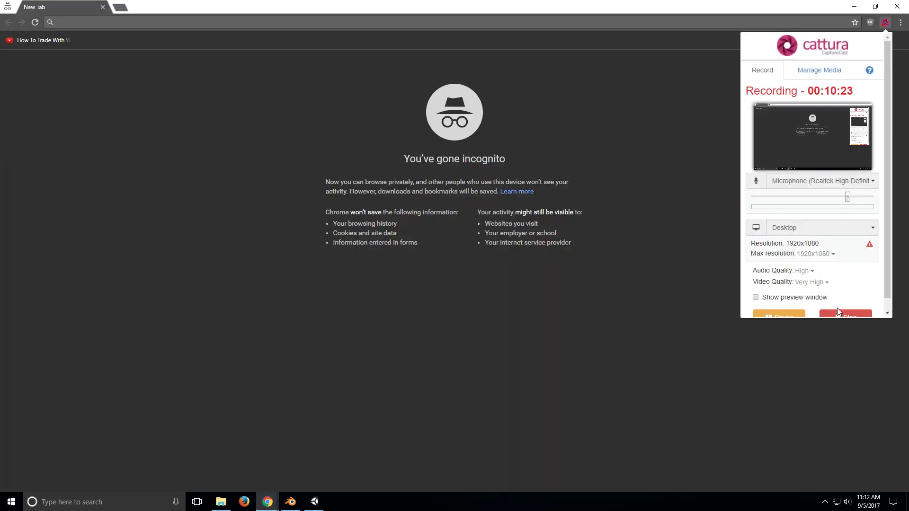